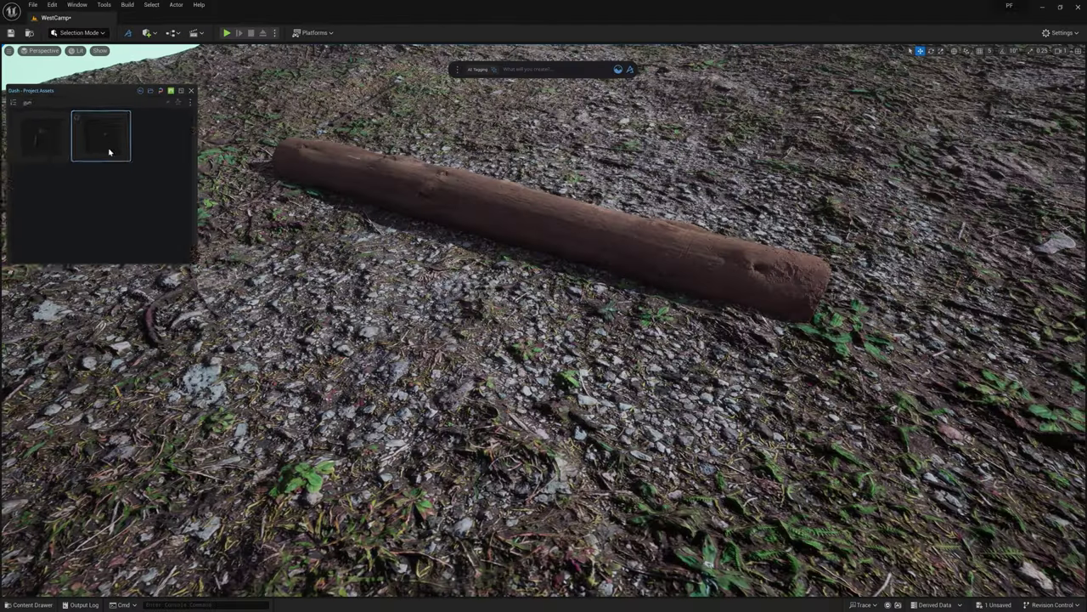
Place the rifle from the project assets on the ground in front of the log
left_click_drag(109, 152, 542, 330)
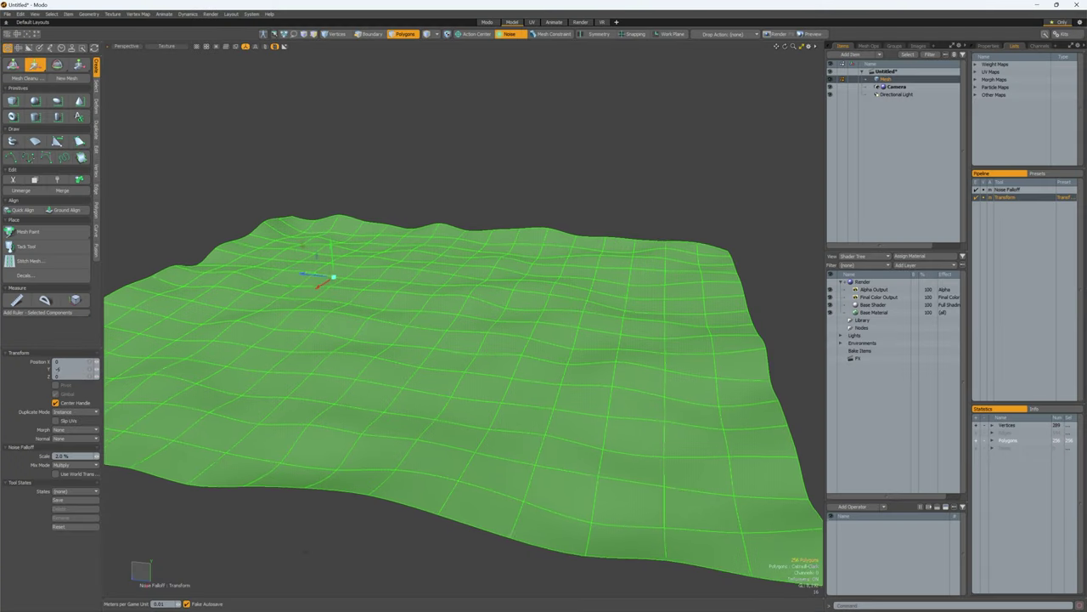
In Modo, move the subdivided plane's polygons vertically with a Noise falloff to form uneven terrain
left_click_drag(332, 275, 333, 306)
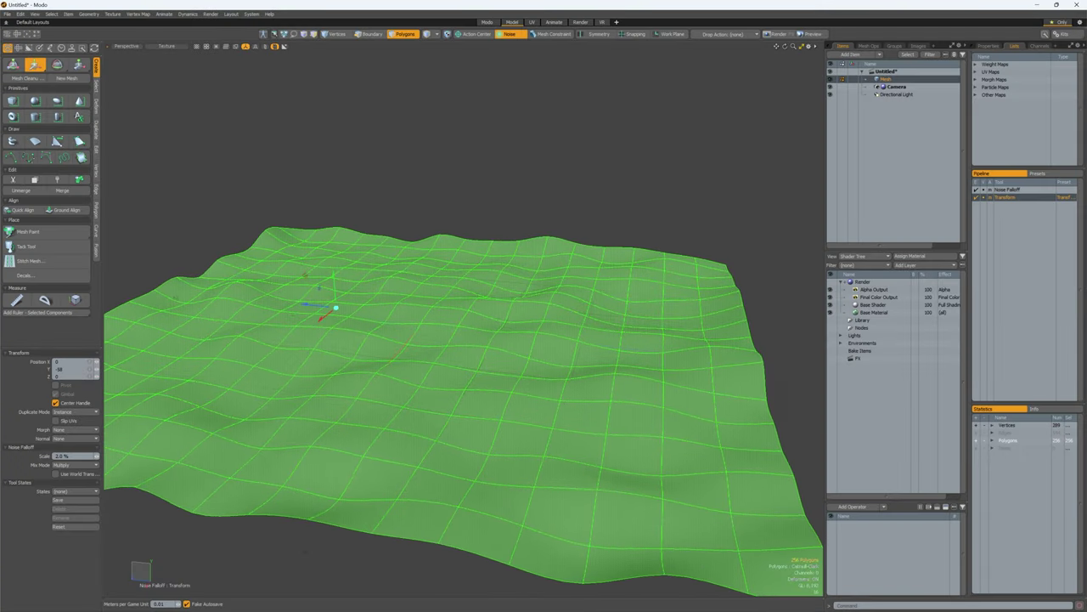
left_click(448, 182)
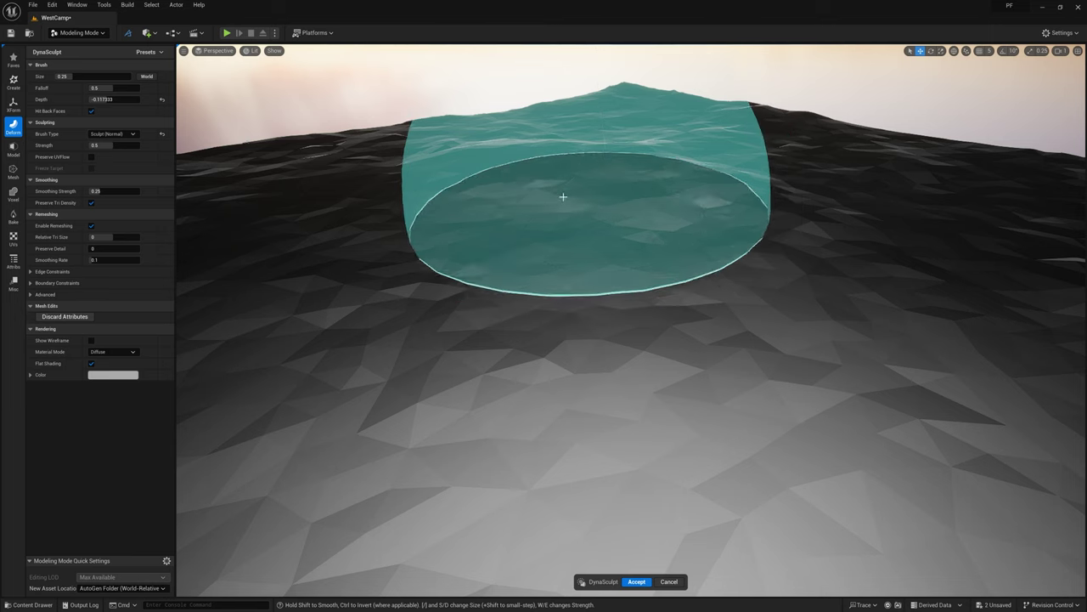
In Unreal Engine, sculpt the far part of the ground mesh with the DynaSculpt Sculpt (Normal) brush
mouse_move(563, 195)
left_mouse_down()
mouse_move(585, 216)
mouse_move(784, 184)
mouse_move(677, 169)
mouse_move(685, 133)
mouse_move(594, 102)
left_mouse_up()
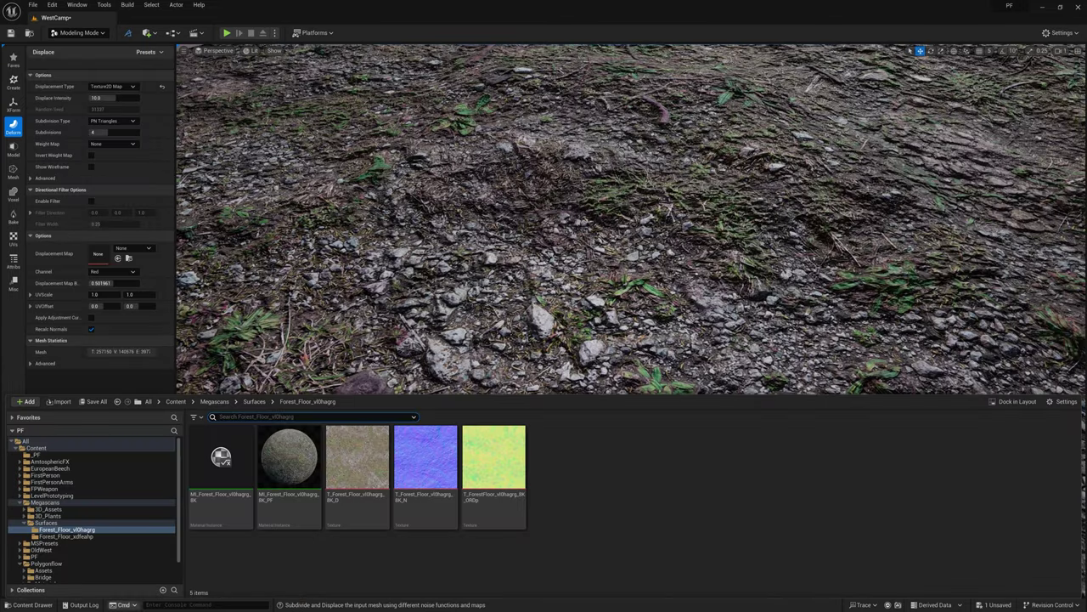
Displace the ground mesh with the Forest Floor ORDp texture as displacement map, using its Blue channel, and adjust the displace intensity
left_click_drag(494, 459, 98, 253)
left_click(128, 271)
left_click(104, 297)
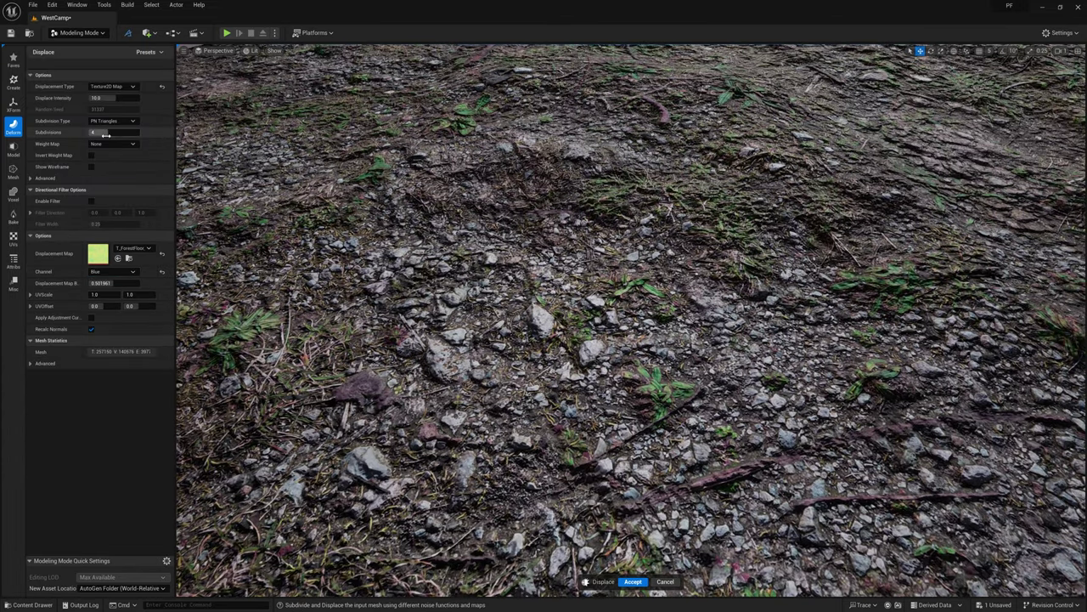
left_click(115, 98)
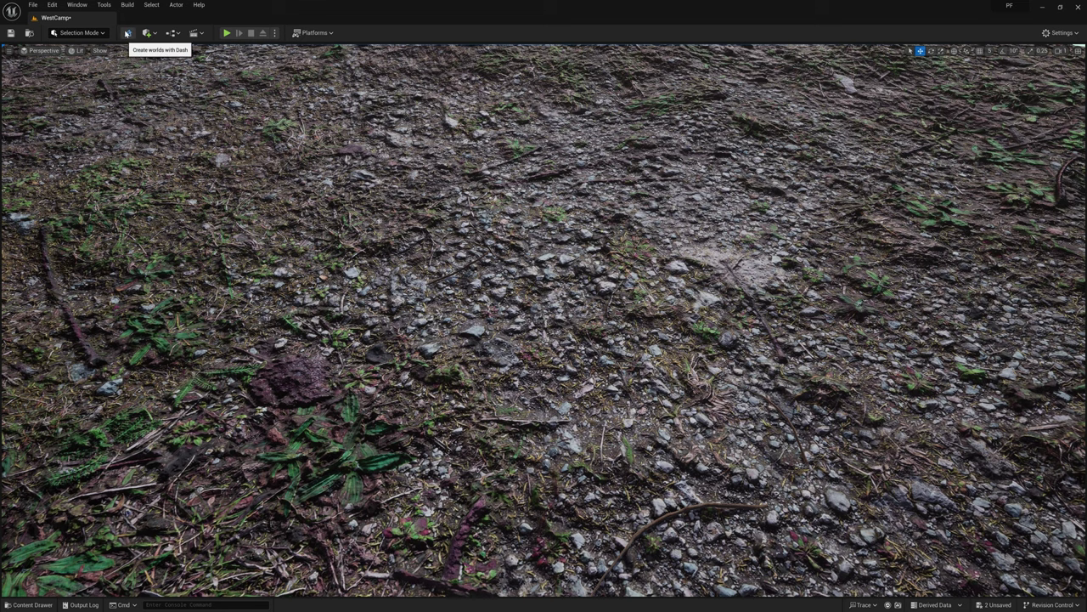
Start Dash, open its asset browser and search the Megascans assets for log
left_click(128, 32)
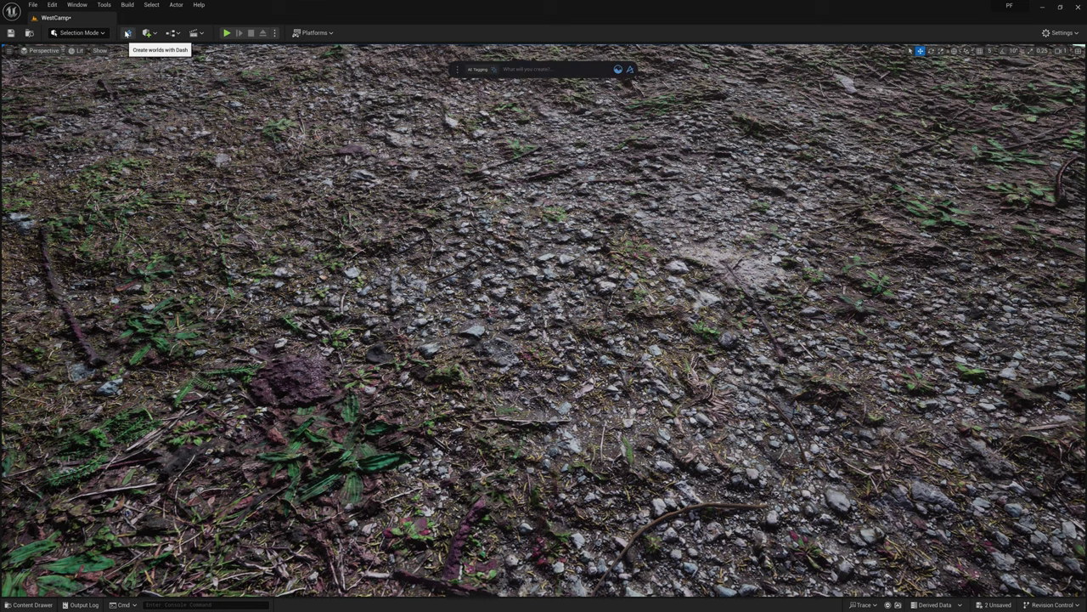
left_click(621, 70)
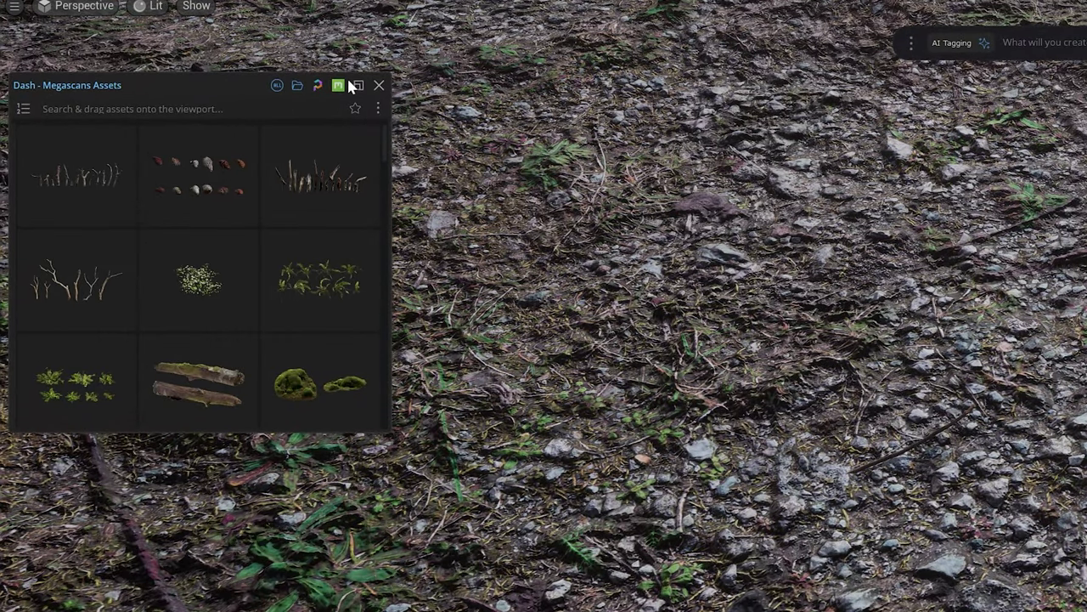
left_click(212, 108)
type("log")
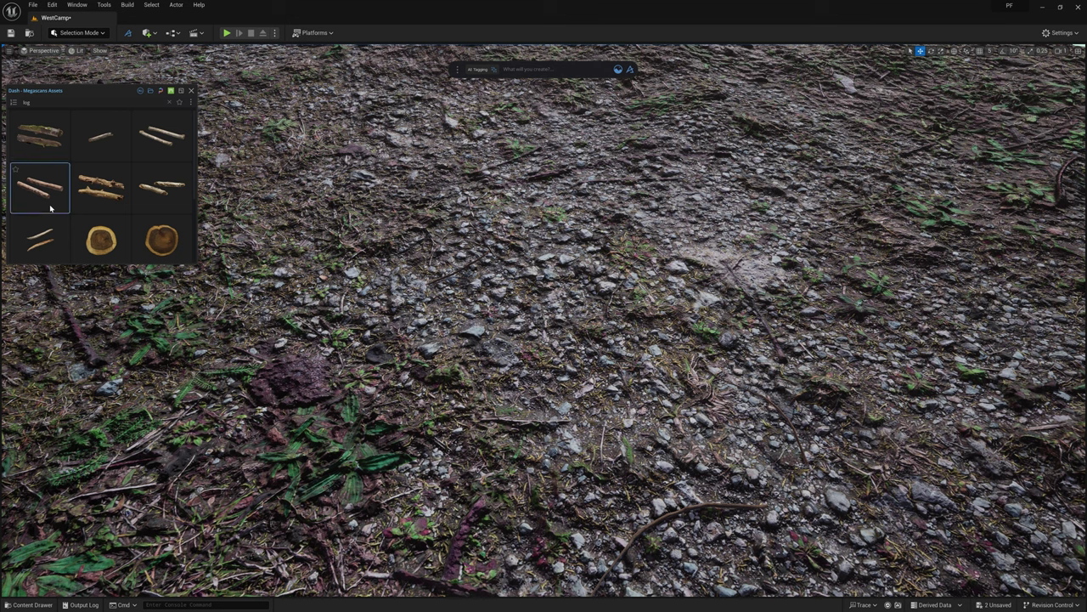
Place the reddish-brown log asset on the ground and scale it
left_click_drag(49, 204, 423, 274)
left_click_drag(607, 299, 528, 257)
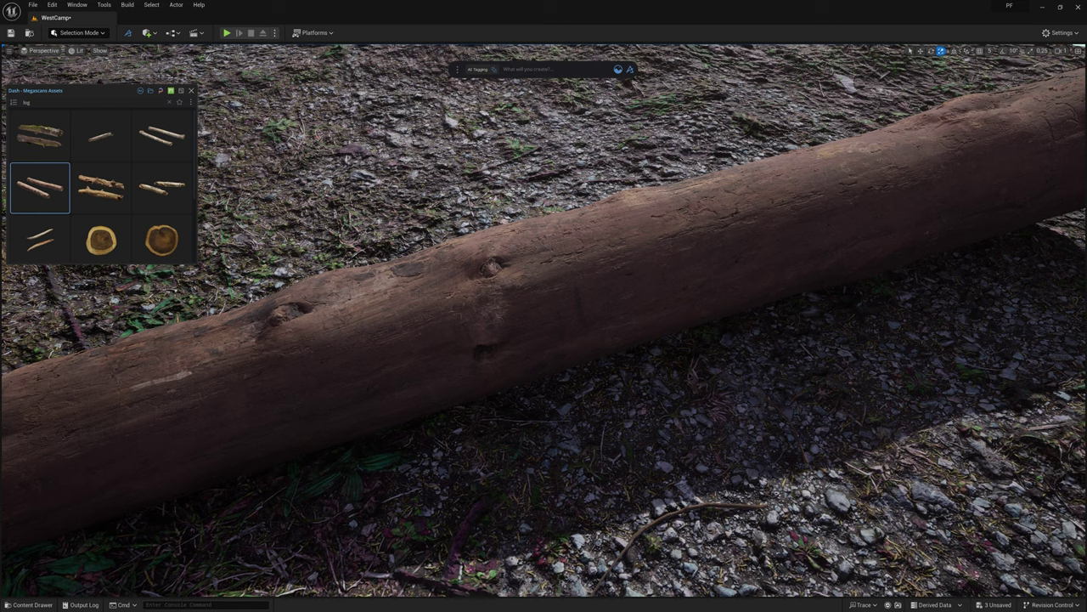
Create a Dash camera and frame the log diagonally across the shot
left_click(558, 71)
type("create camera")
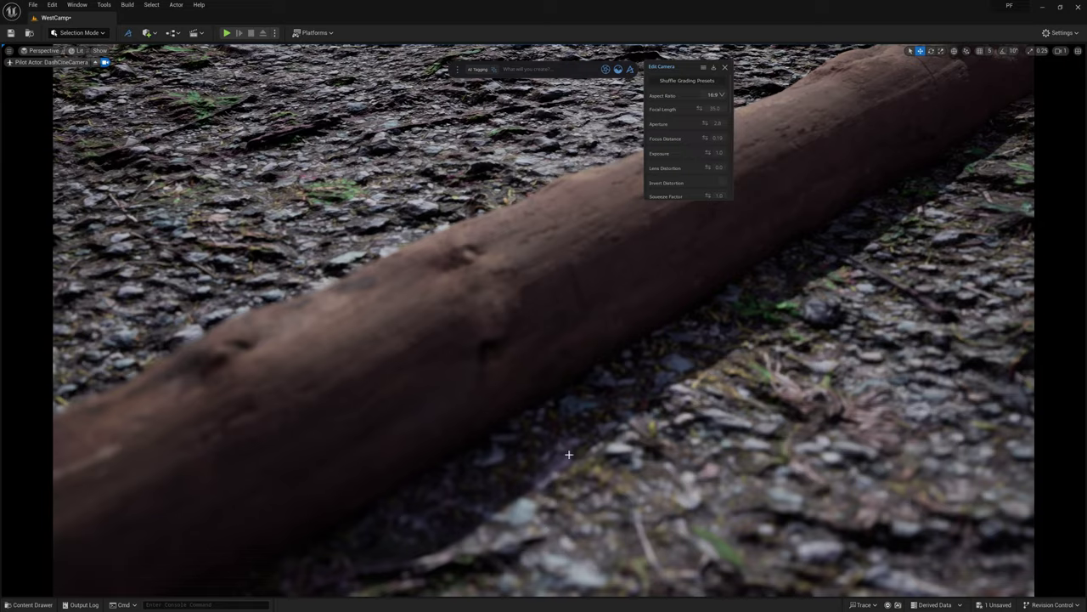
right_click_drag(544, 320, 526, 272)
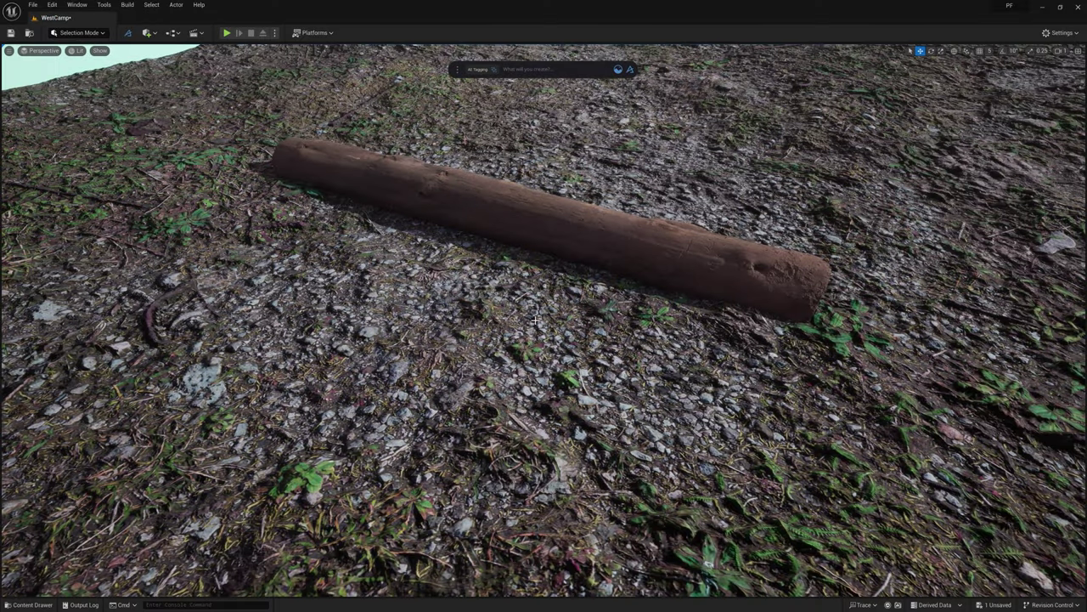
Search the project assets for gun and place the lever-action rifle on the ground beside the log
left_click(619, 72)
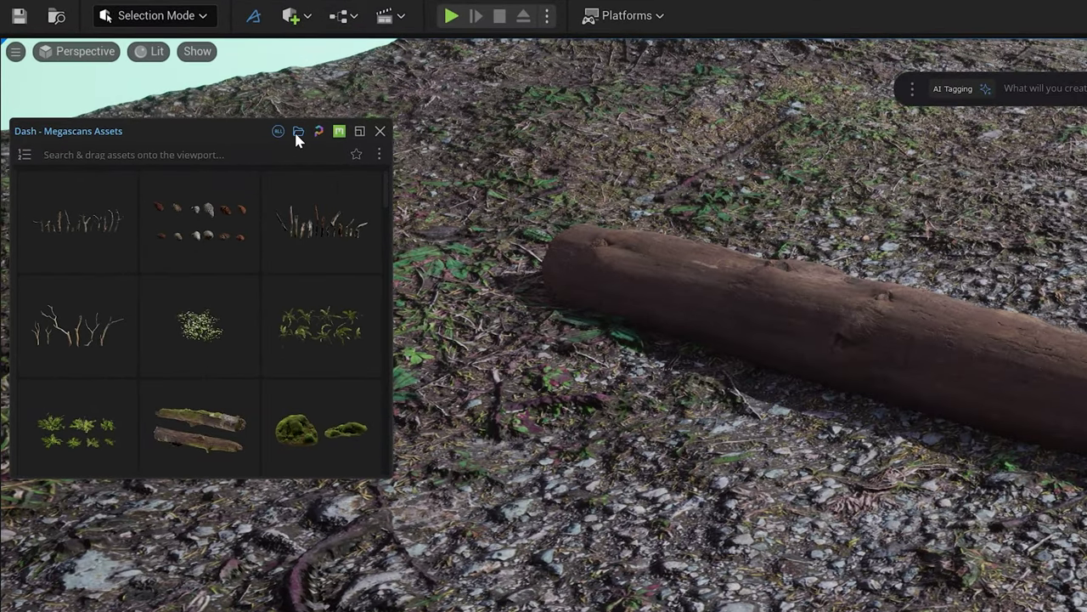
left_click(297, 134)
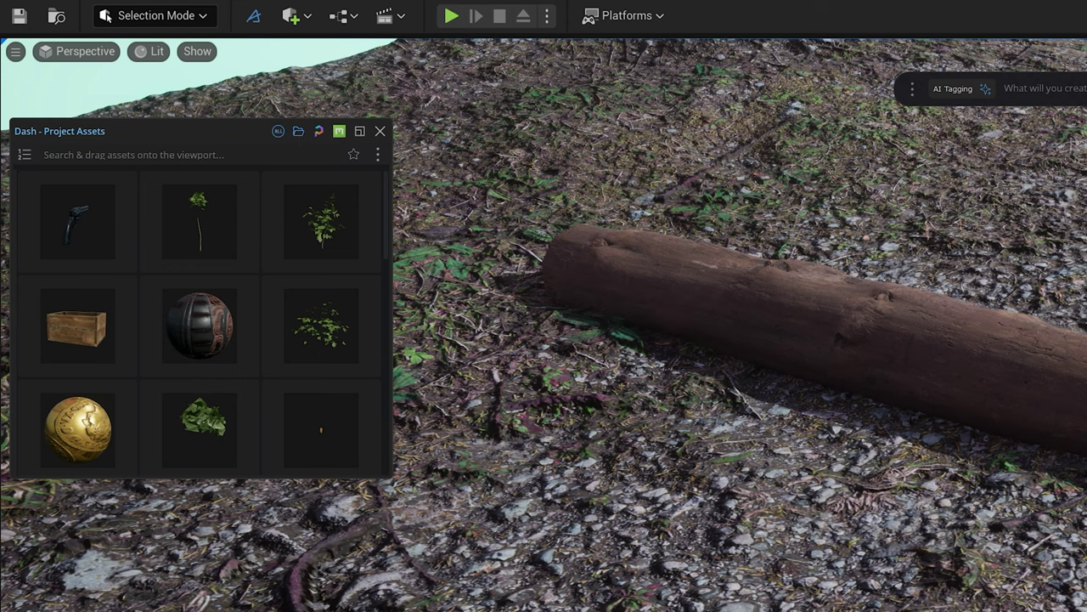
type("gun")
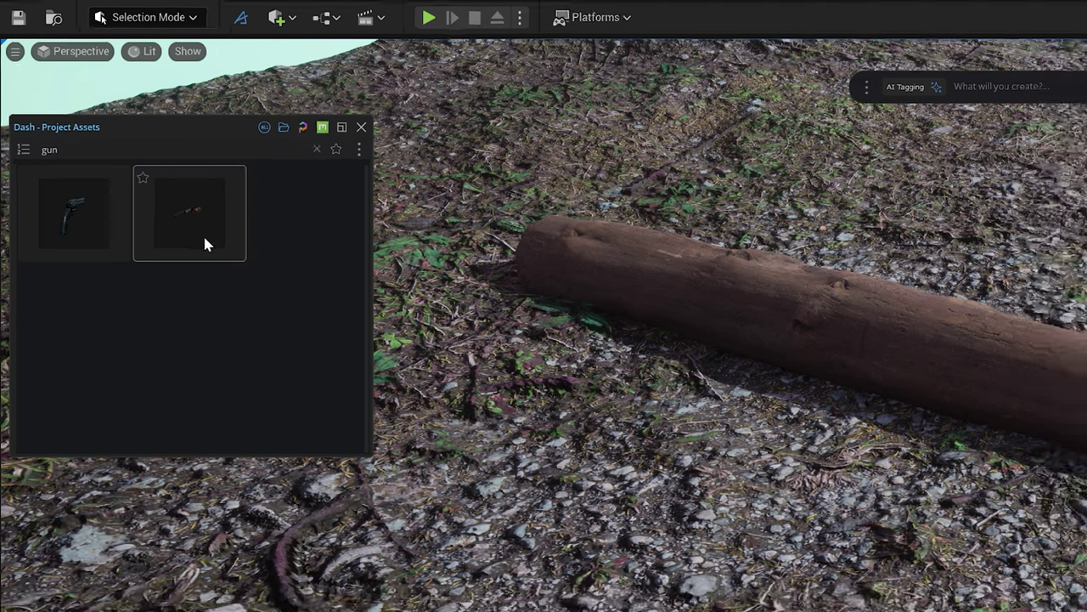
left_click_drag(214, 243, 245, 269)
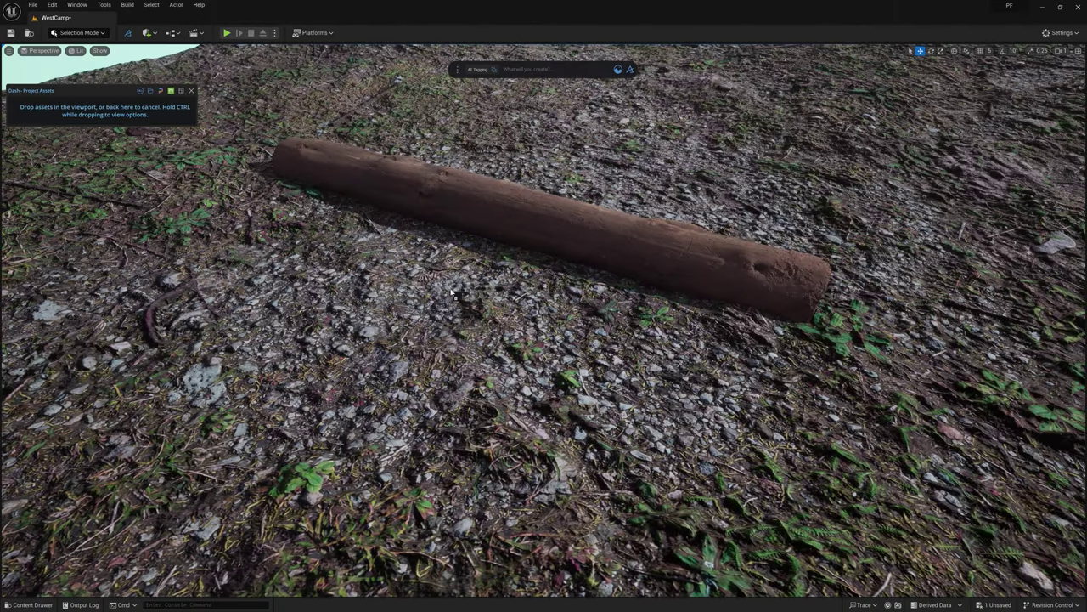
left_click_drag(544, 330, 543, 330)
Rotate and move the rifle so it leans across the log with its stock on the ground
key("e")
left_click_drag(452, 312, 524, 316)
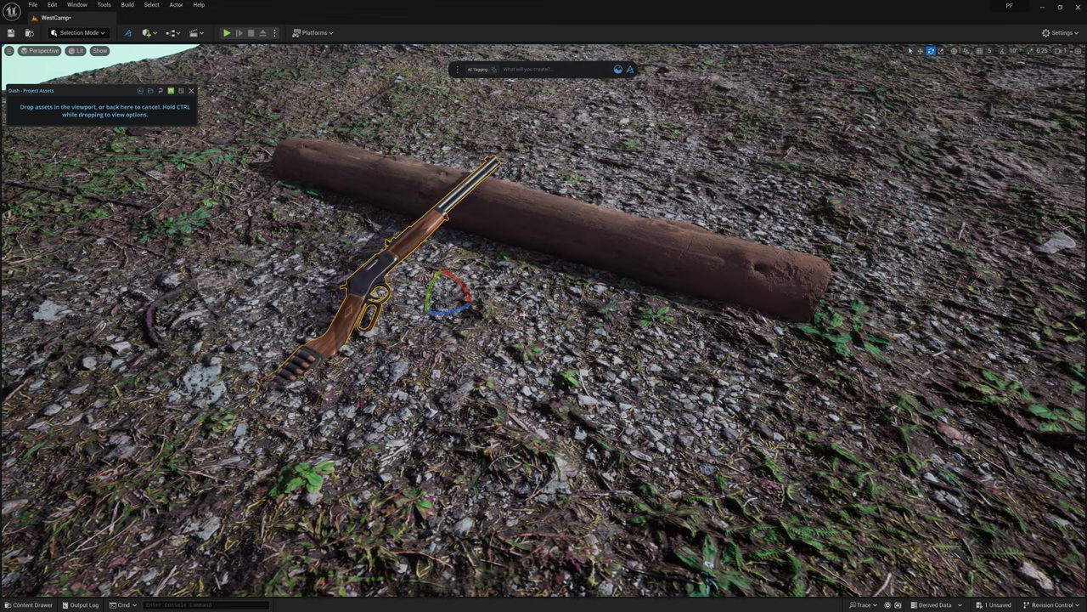
mouse_move(430, 291)
left_mouse_down()
mouse_move(438, 277)
mouse_move(427, 297)
left_mouse_up()
key("w")
left_click_drag(461, 299, 535, 297)
key("e")
key("w")
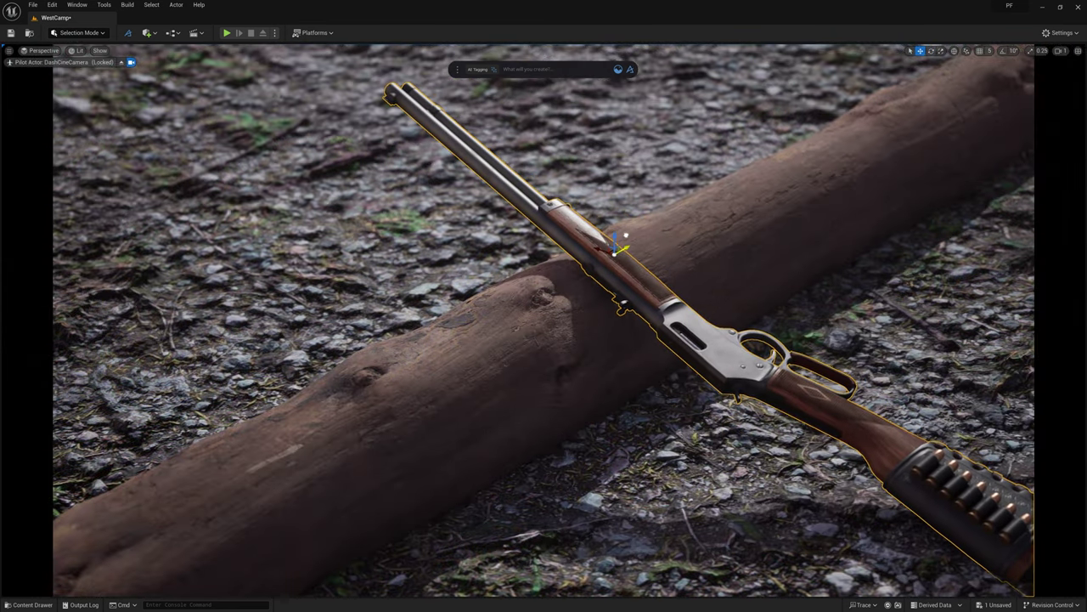
Fine-tune the rifle's height and placement on the log in the camera view
mouse_move(614, 238)
left_mouse_down()
mouse_move(625, 251)
mouse_move(637, 245)
mouse_move(630, 233)
mouse_move(612, 242)
left_mouse_up()
left_click(634, 232)
key("e")
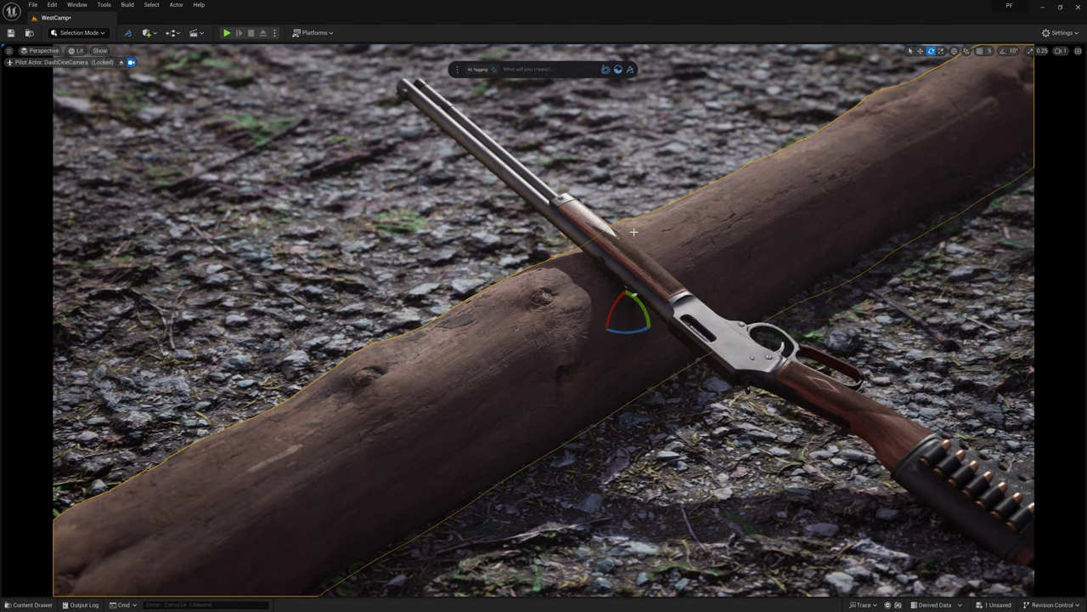
left_click(633, 231)
key("w")
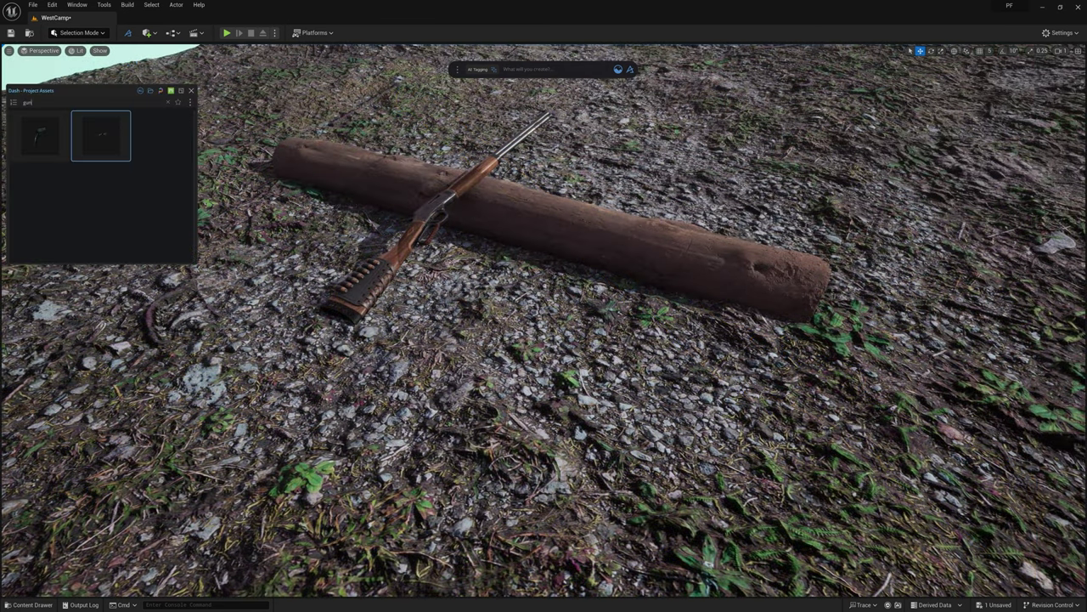
Search the project assets for hat and place the hat on the ground beside the log, near the rifle
type("hat")
left_click_drag(56, 133, 593, 323)
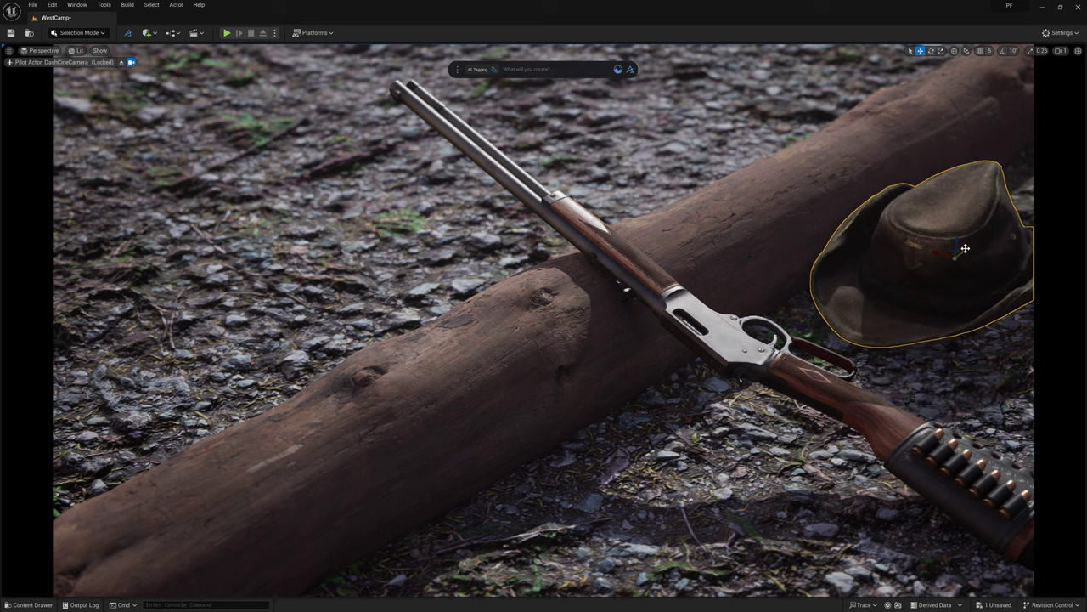
key("e")
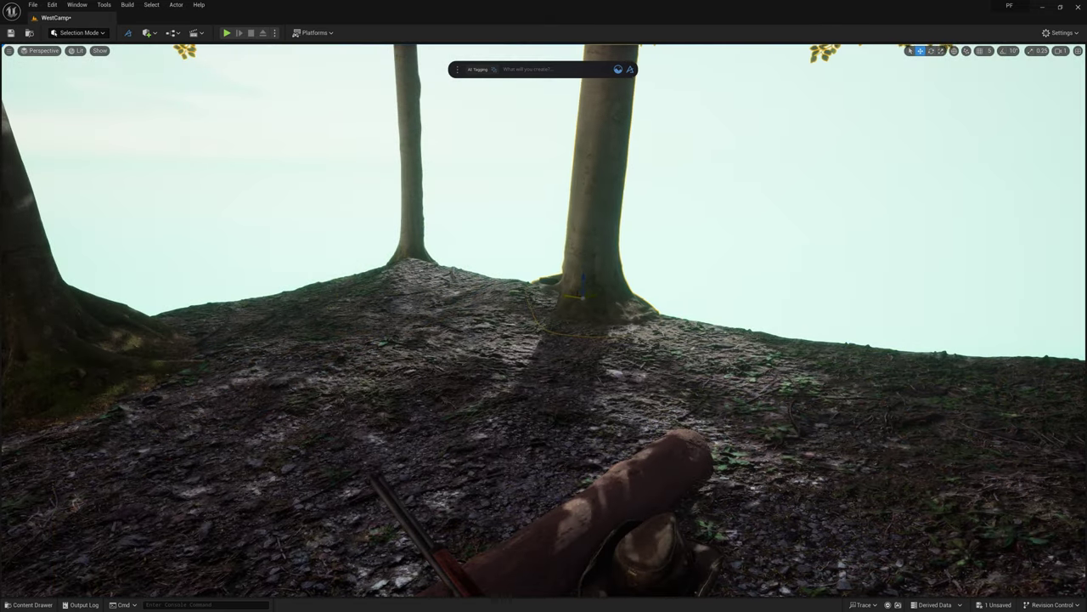
Reposition the tree behind the log so its trunk shades the scene
left_click_drag(574, 297, 561, 296)
key("s")
right_click_drag(602, 302, 602, 337)
left_click_drag(590, 213, 570, 210)
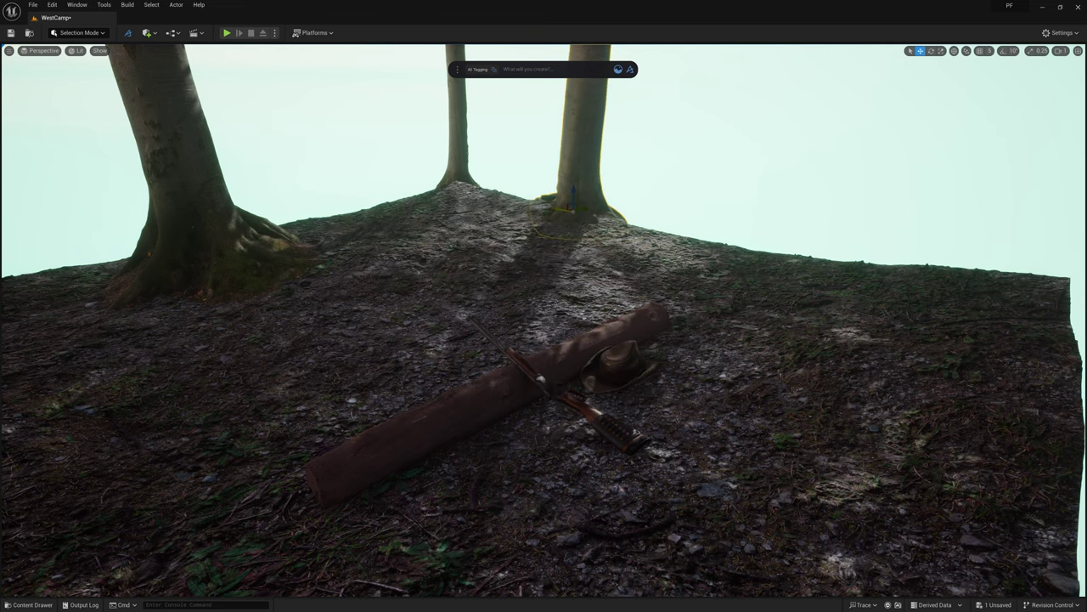
Duplicate the farthest tree and position the copy near the other background trees
left_click(461, 165)
left_click_drag(473, 183, 522, 204, "alt")
key("e")
key("w")
mouse_move(639, 204)
left_mouse_down()
mouse_move(650, 205)
mouse_move(639, 203)
left_mouse_up()
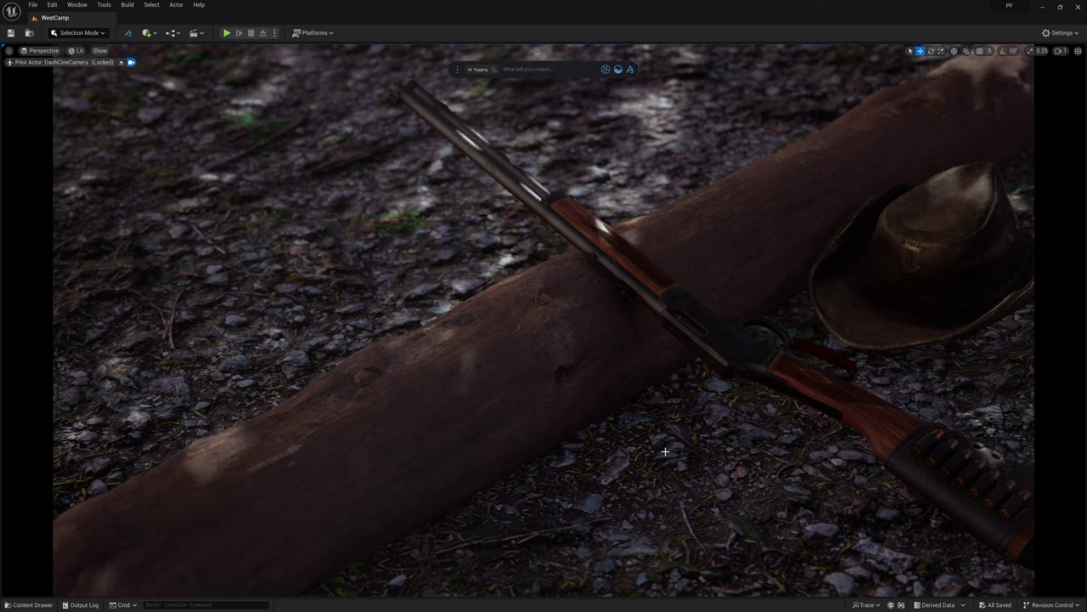
Search the Megascans assets for rock and place a boulder behind the log, near the rifle's muzzle
left_click(606, 71)
left_click(170, 91)
type("rock")
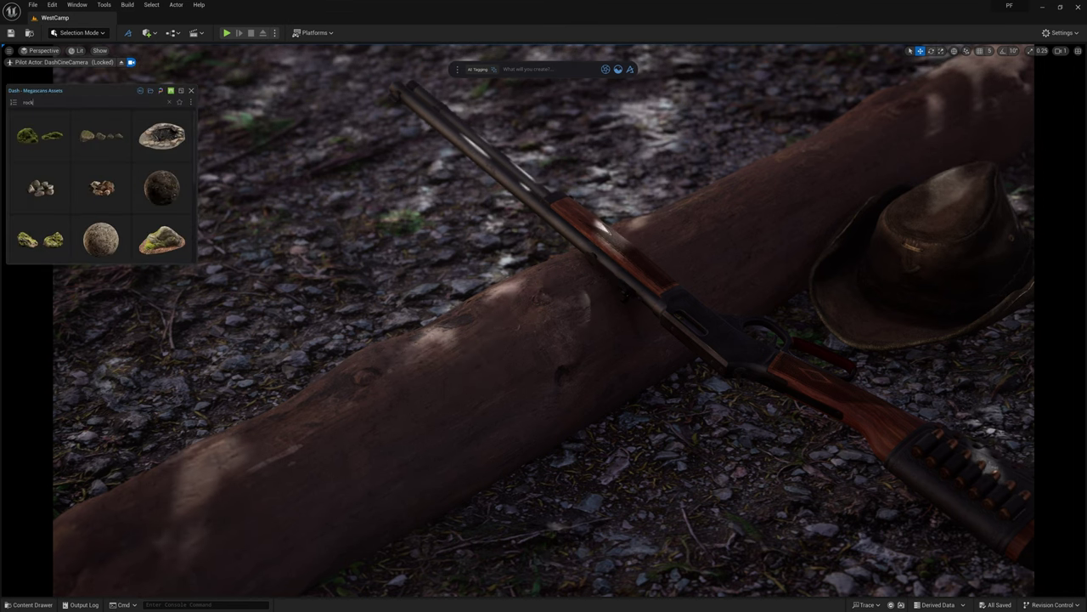
scroll(109, 151, "down", 2)
left_click(109, 157)
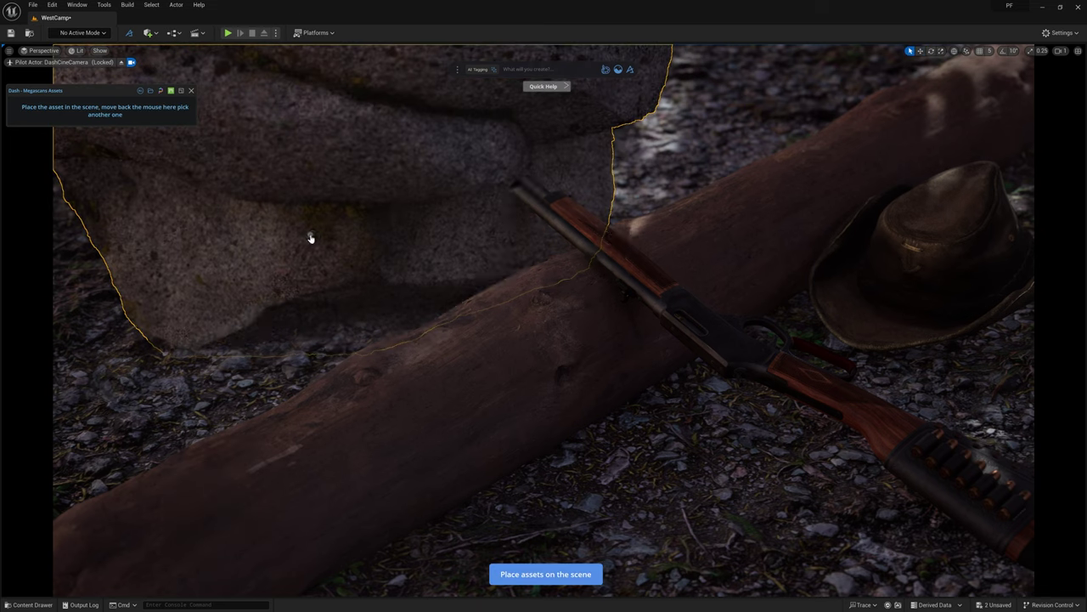
left_click(253, 148)
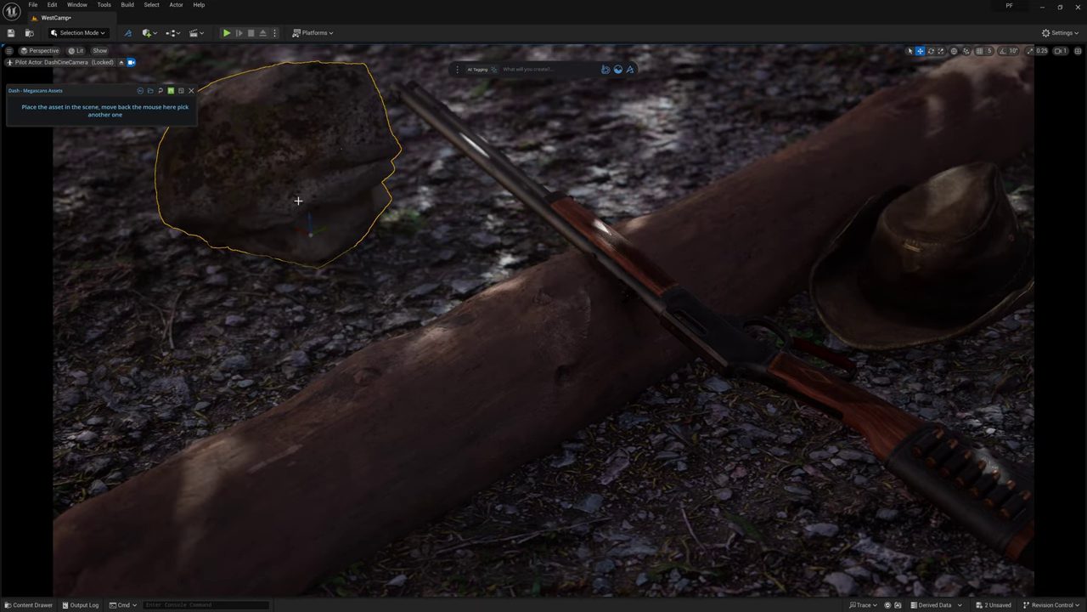
Scale up the boulder behind the rifle's barrel
key("r")
left_click_drag(301, 229, 392, 184)
key("w")
Duplicate the boulder and adjust the copy's scale, rotation and position to sit beside the first one
left_click_drag(429, 223, 131, 285, "alt")
key("r")
key("e")
key("w")
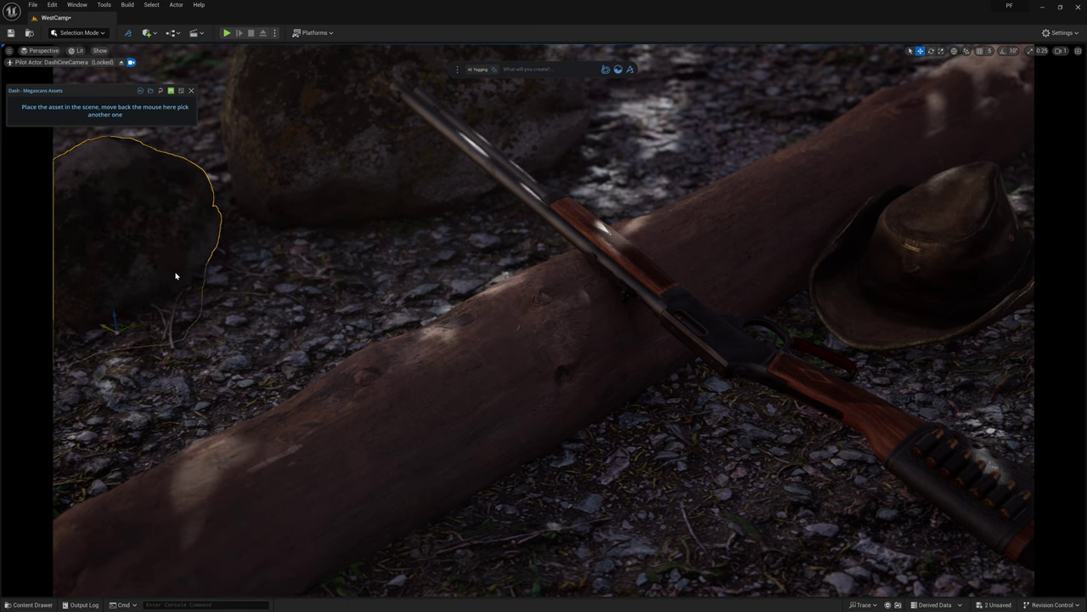
left_click_drag(176, 276, 175, 273)
key("Escape")
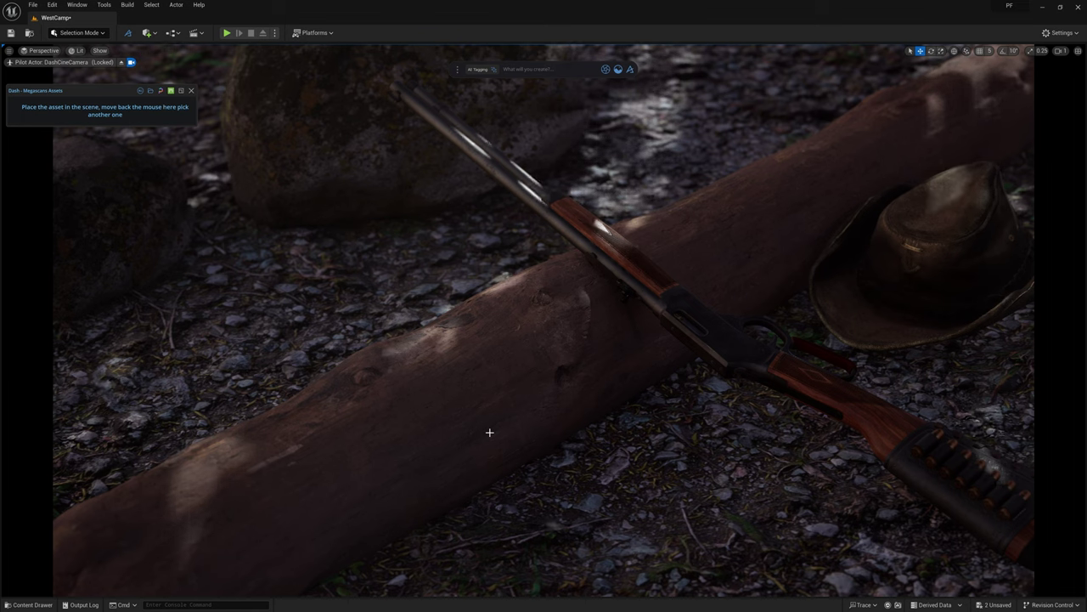
Search the Megascans assets for fern and scatter the fern plants over the ground with Scatter Here
mouse_move(172, 109)
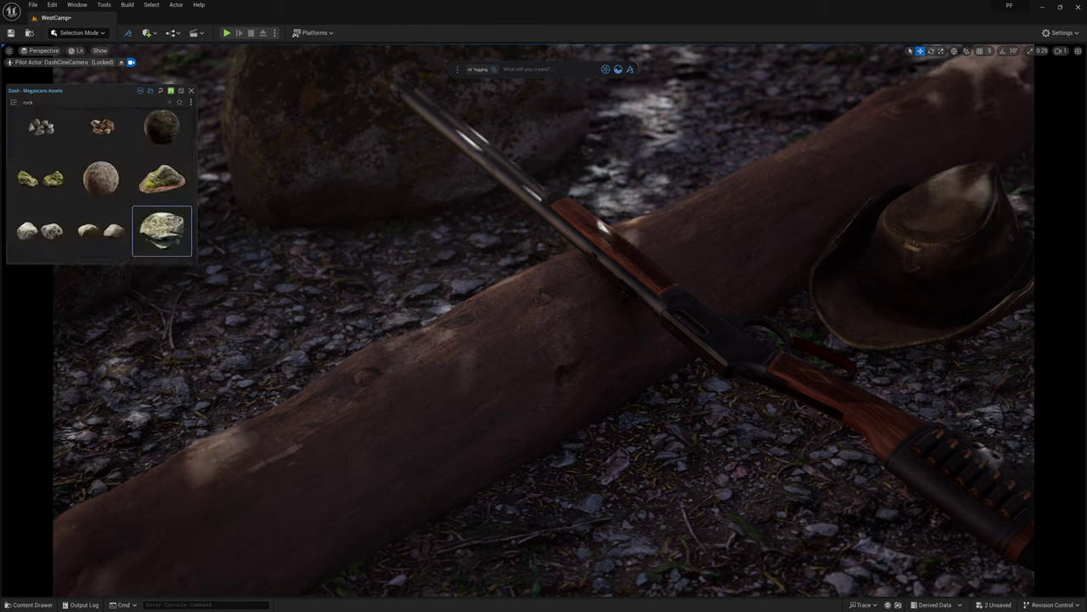
double_click(56, 103)
type("f")
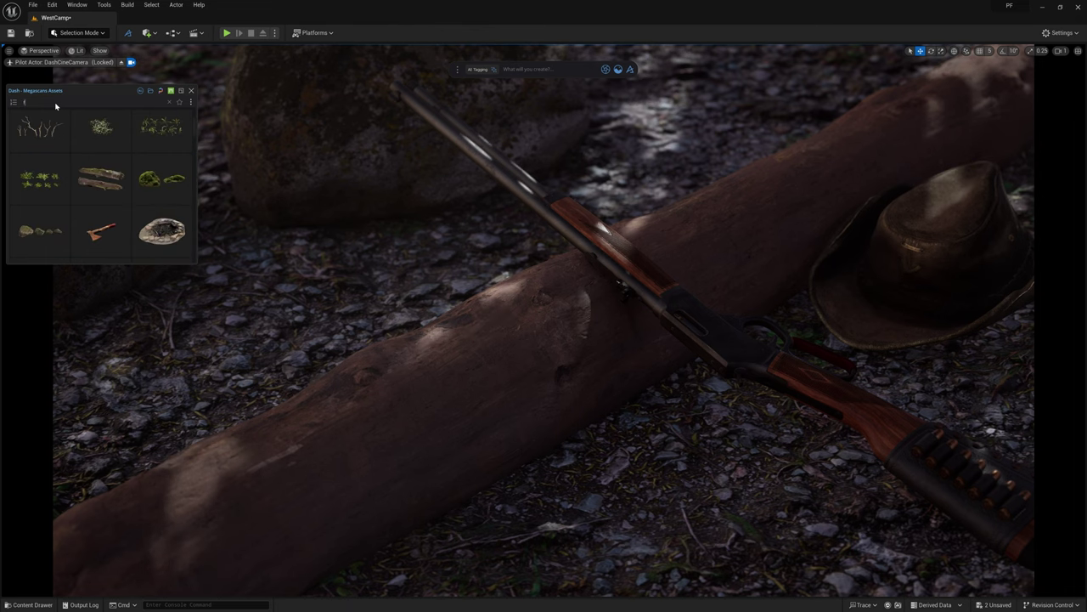
type("fern")
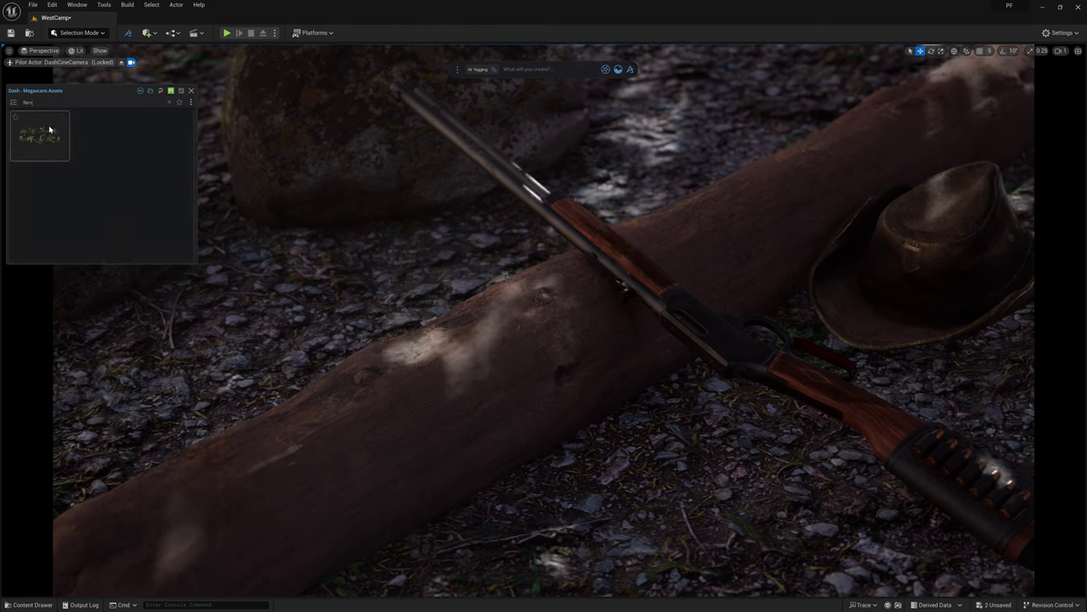
left_click_drag(49, 129, 590, 435)
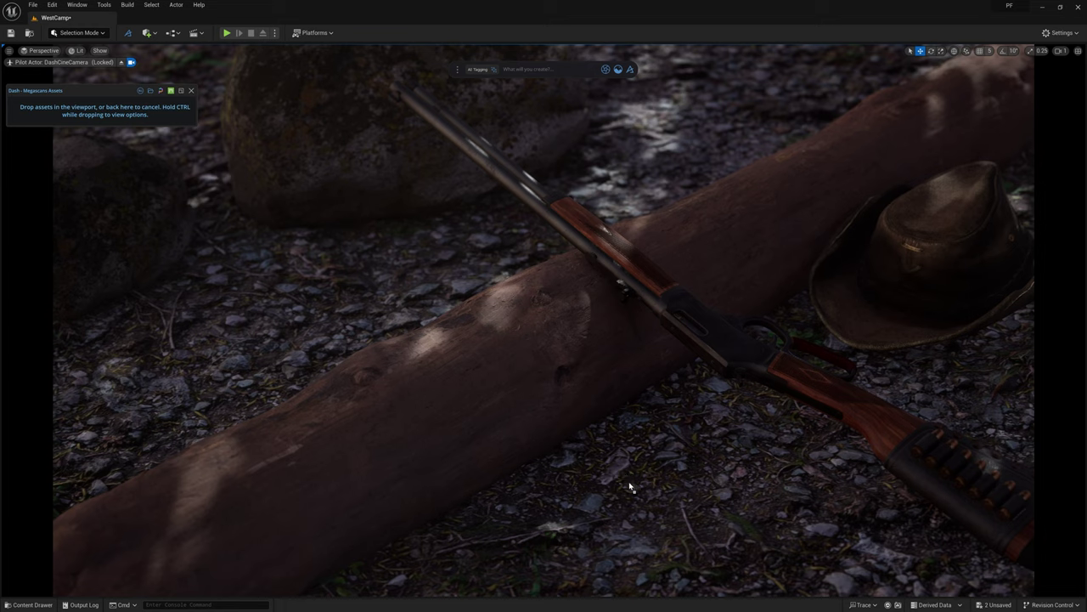
left_click_drag(629, 486, 629, 486, "ctrl")
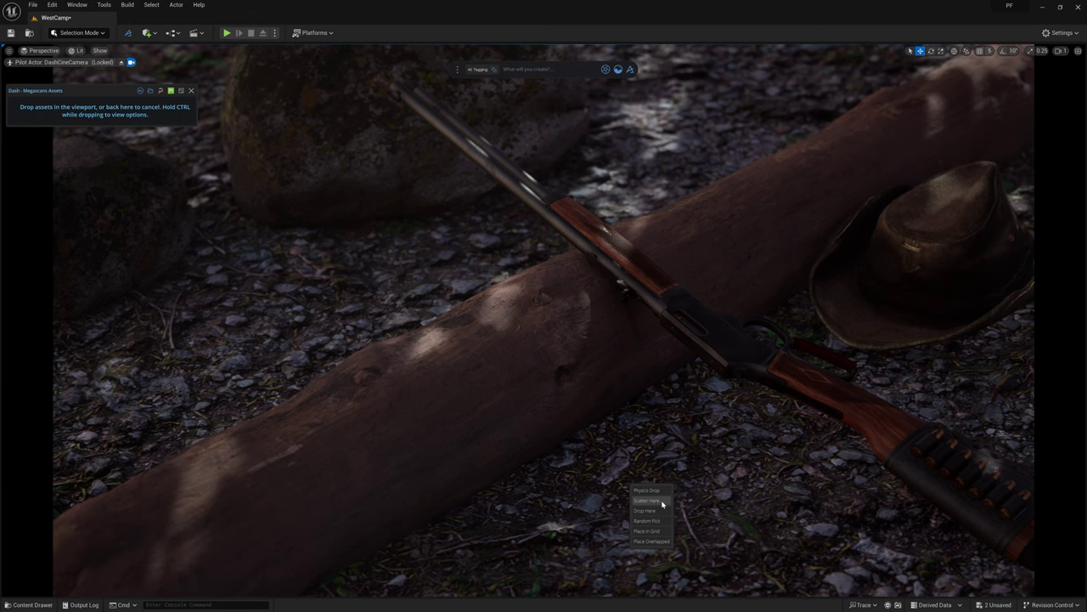
left_click(662, 504)
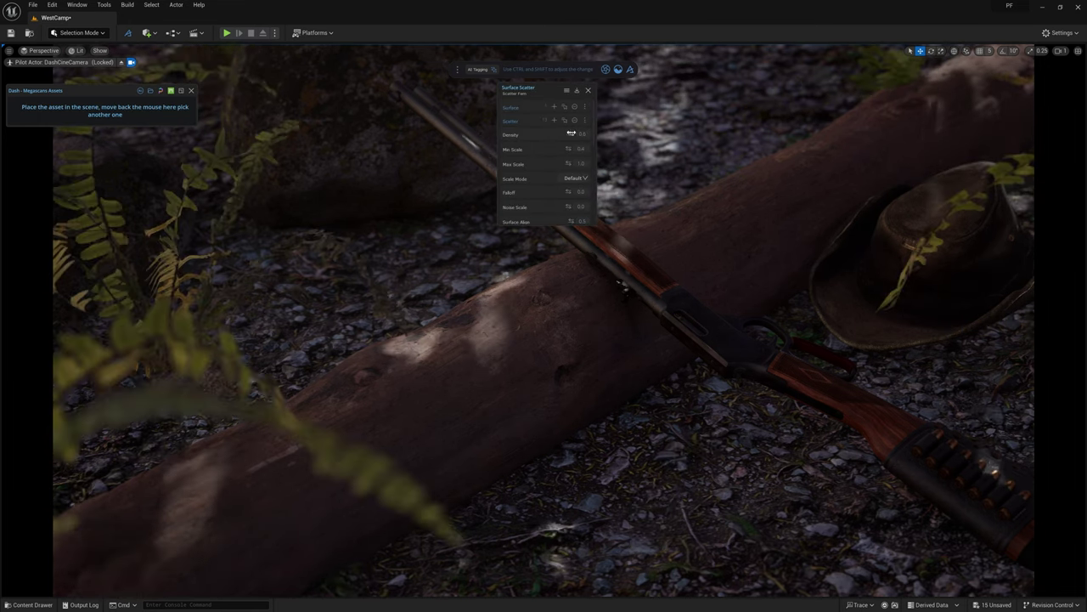
Adjust the density and seed of the fern scatter so the plants frame the log
left_click_drag(571, 133, 586, 134)
scroll(571, 170, "down", 2)
left_click_drag(567, 196, 781, 179)
Scatter the Yellow Archangel plants over the ground with Scatter Here and adjust the scatter's settings
mouse_move(51, 128)
left_click_drag(51, 134, 654, 489, "ctrl")
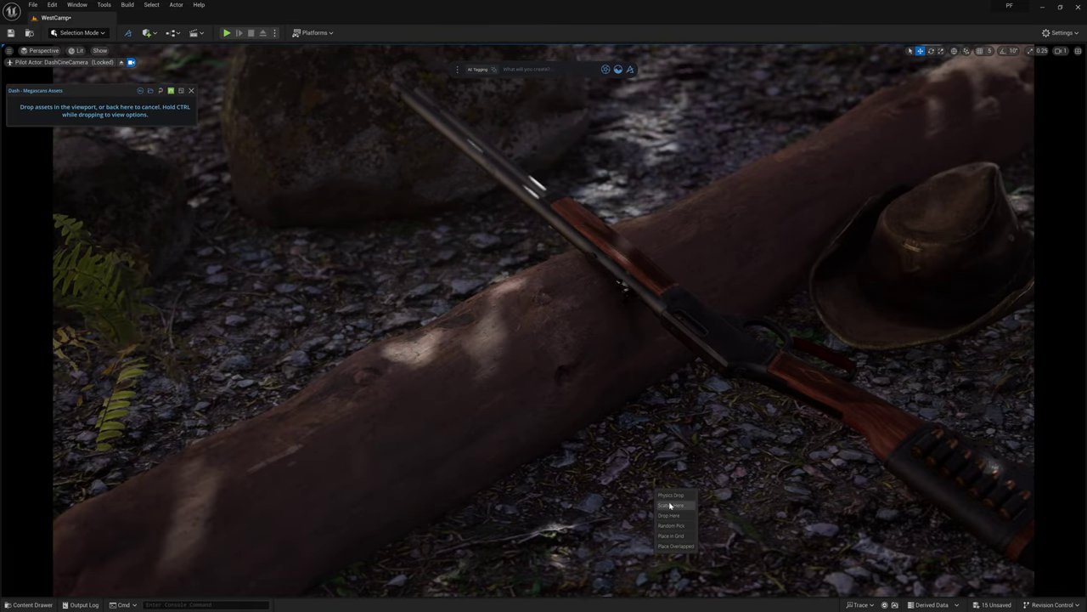
left_click(670, 505)
left_click_drag(573, 133, 585, 161)
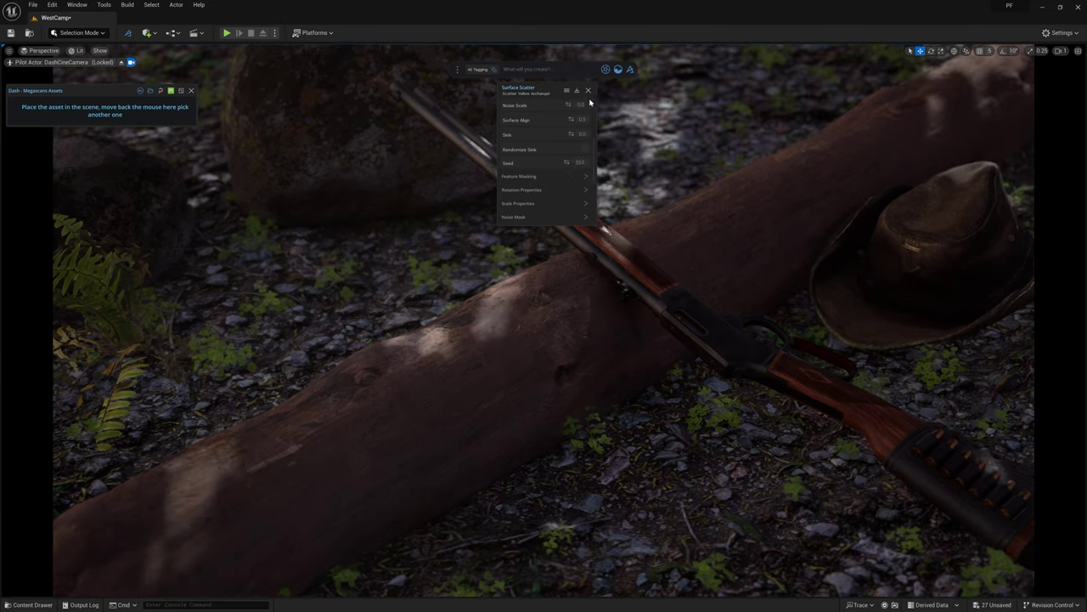
Set the Yellow Archangel scatter's density to 0.01 and vary its seed to redistribute the plants around the log
left_click_drag(718, 174, 725, 174)
left_click_drag(722, 112, 717, 112)
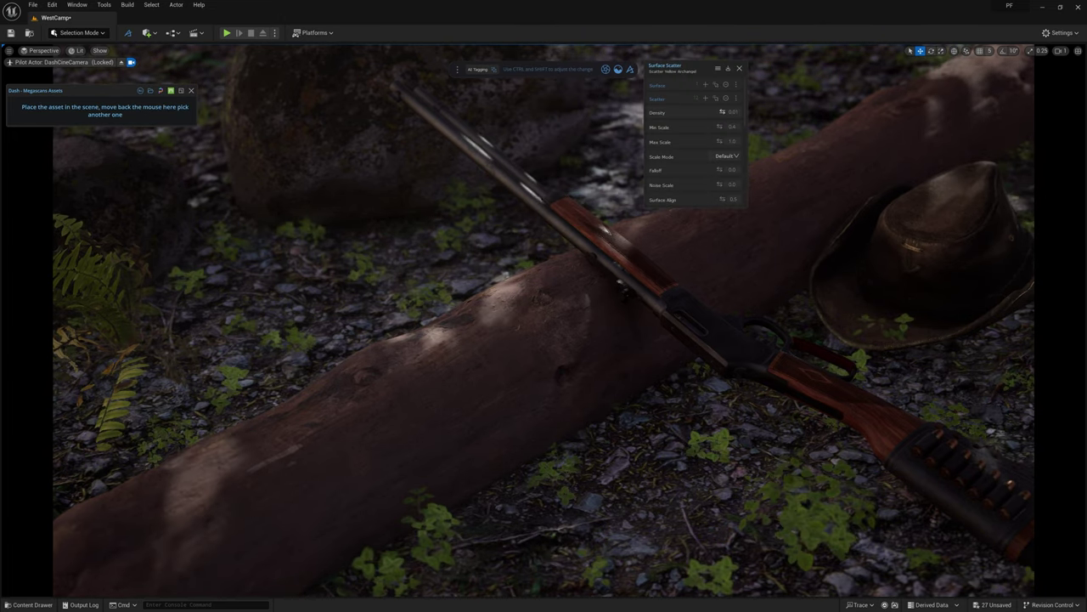
left_click_drag(721, 175, 726, 175)
left_click_drag(725, 175, 733, 175)
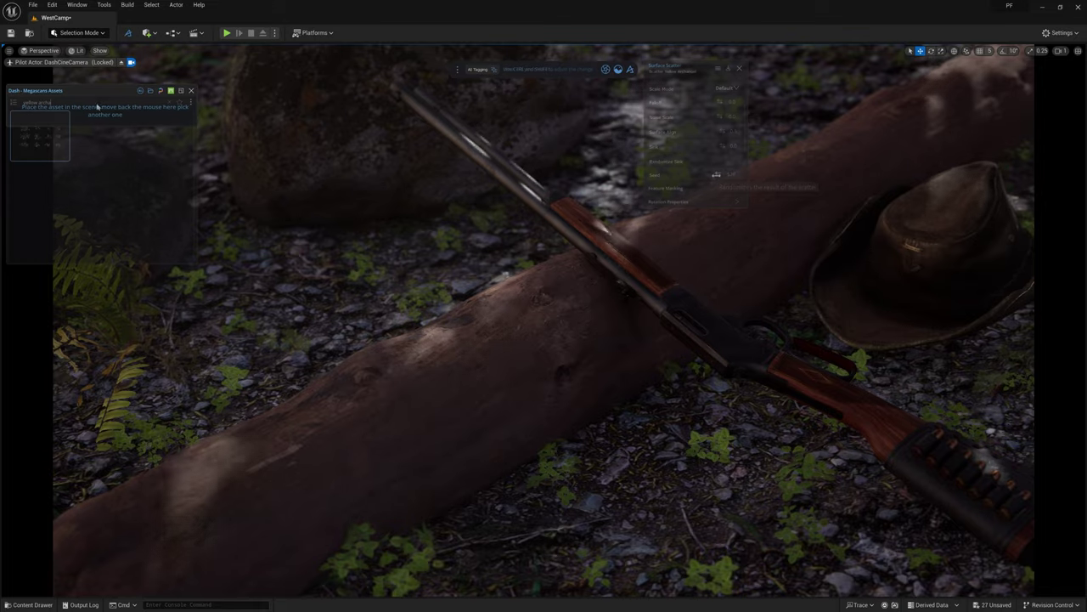
Search the Megascans assets for wooden stick, scatter the sticks over the ground and adjust the scatter's scale and seed
left_click(101, 102)
type("wooden stick")
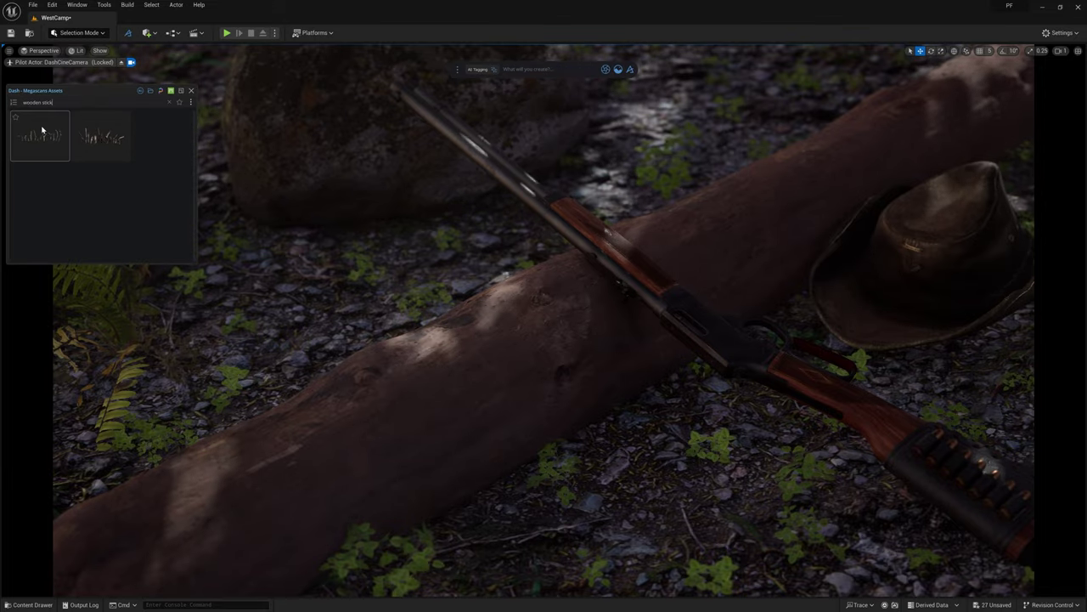
left_click(42, 129)
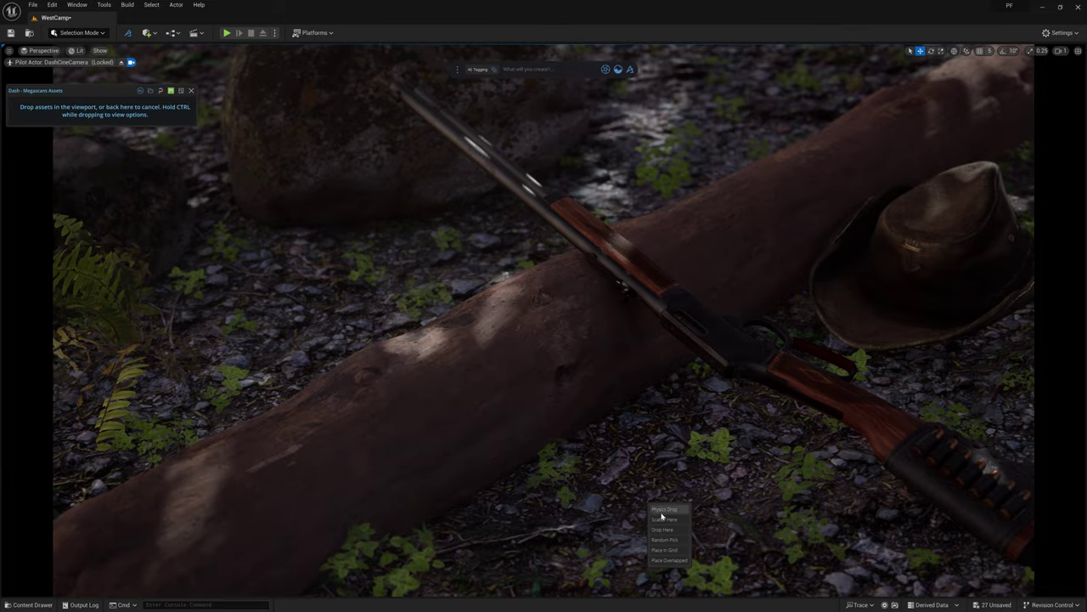
left_click(663, 513)
left_click_drag(573, 163, 564, 163)
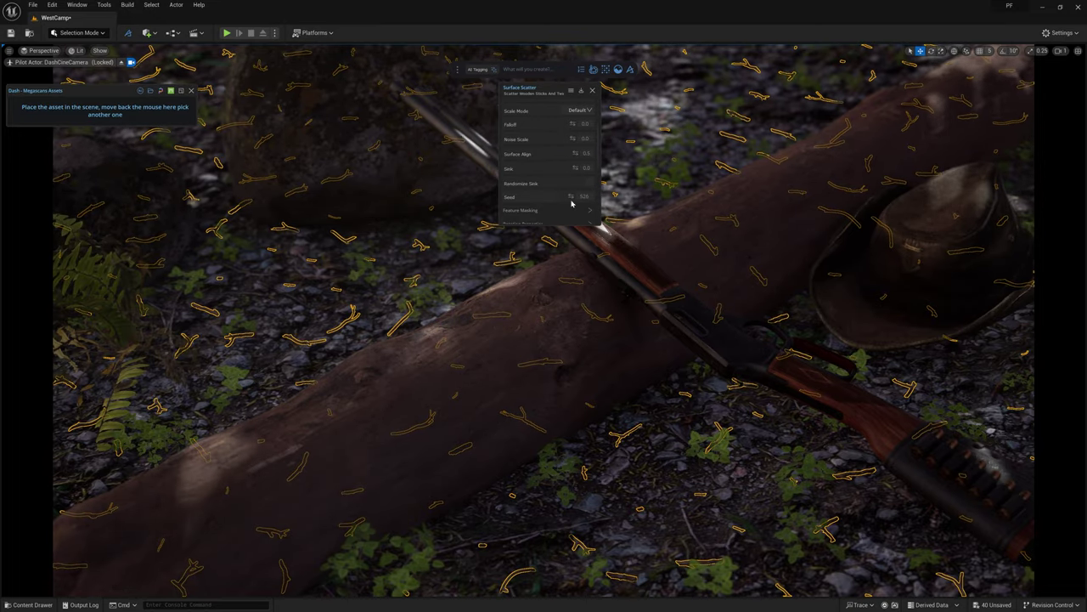
left_click_drag(572, 203, 599, 201)
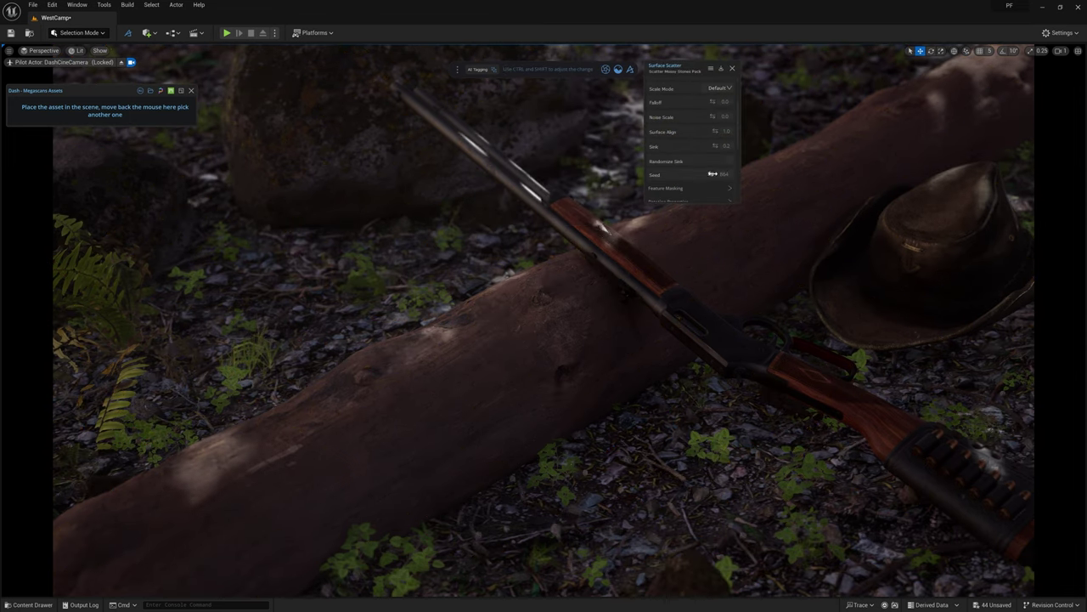
Vary the seed of the mossy stones scatter to redistribute the stones and close its settings
left_click_drag(712, 173, 710, 174)
left_click_drag(690, 68, 333, 151)
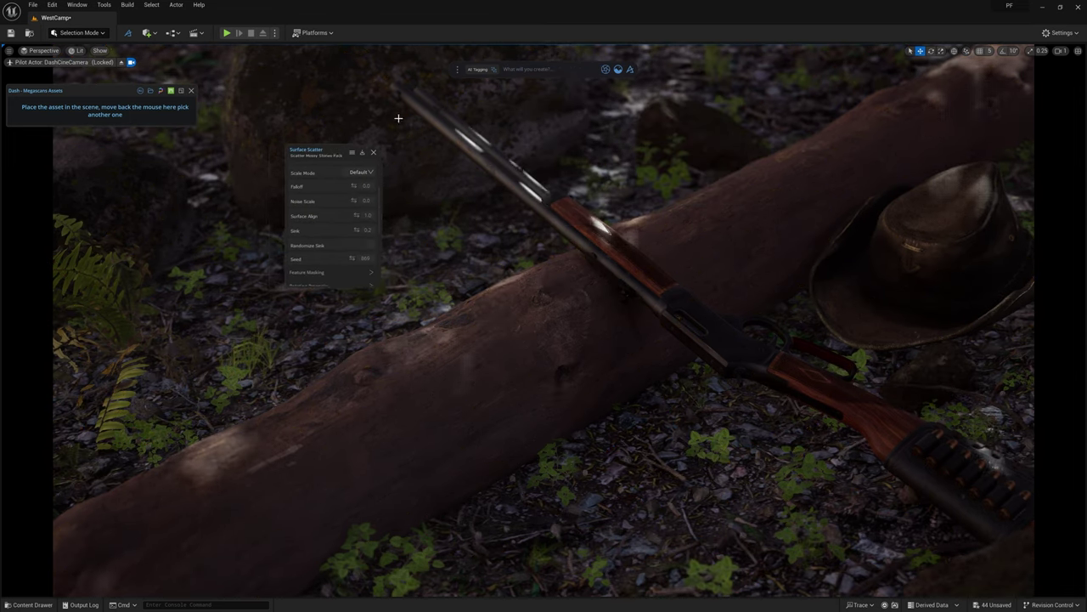
left_click(376, 152)
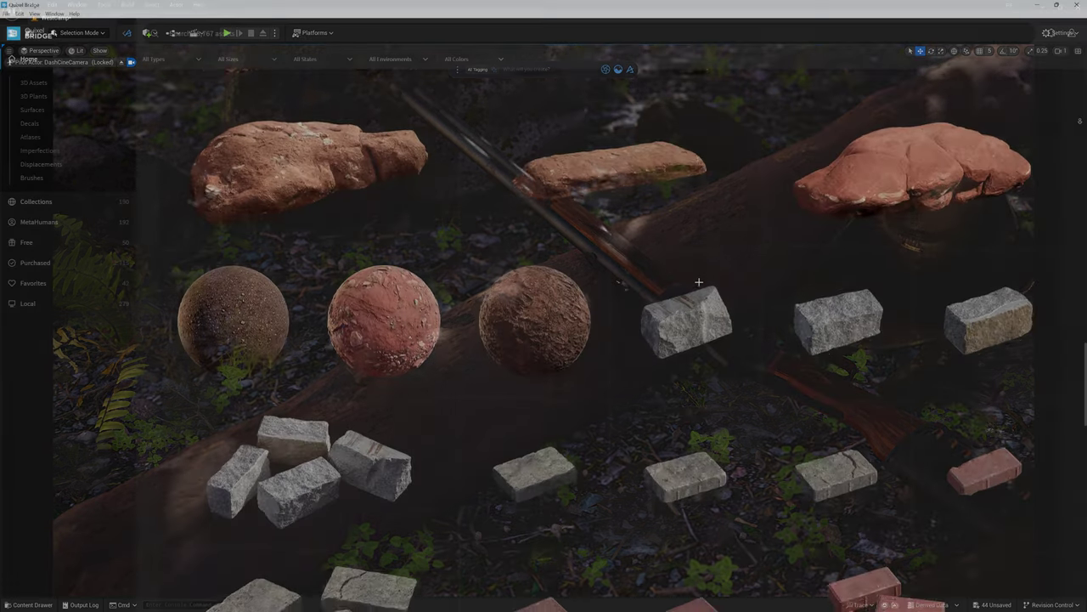
Browse the Quixel Bridge library, including the Brushes category and the Tree category under Atlases
scroll(594, 340, "down", 5)
scroll(594, 339, "down", 5)
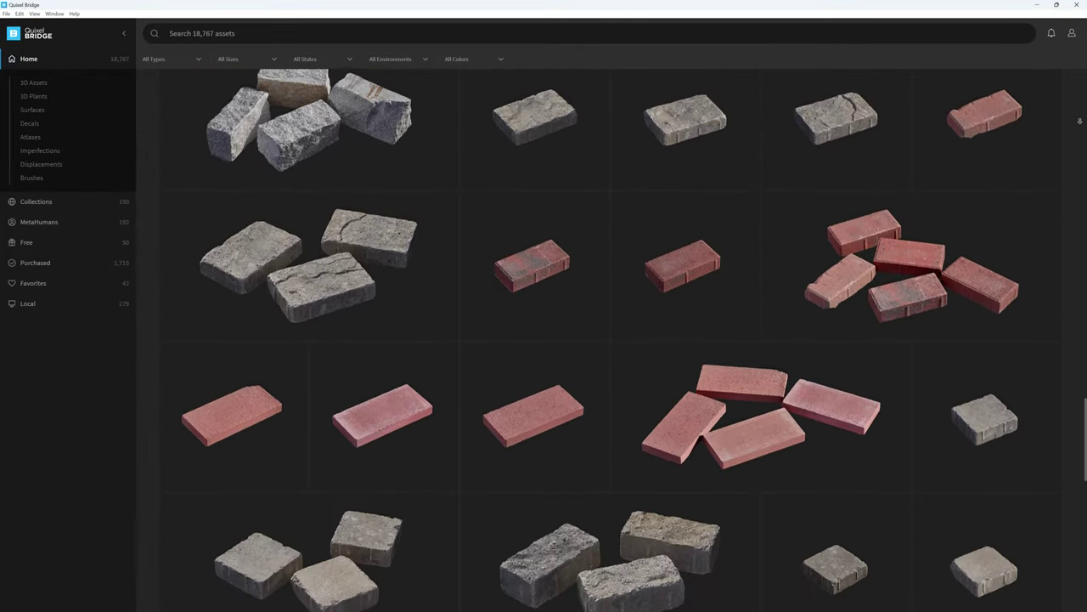
scroll(595, 340, "down", 3)
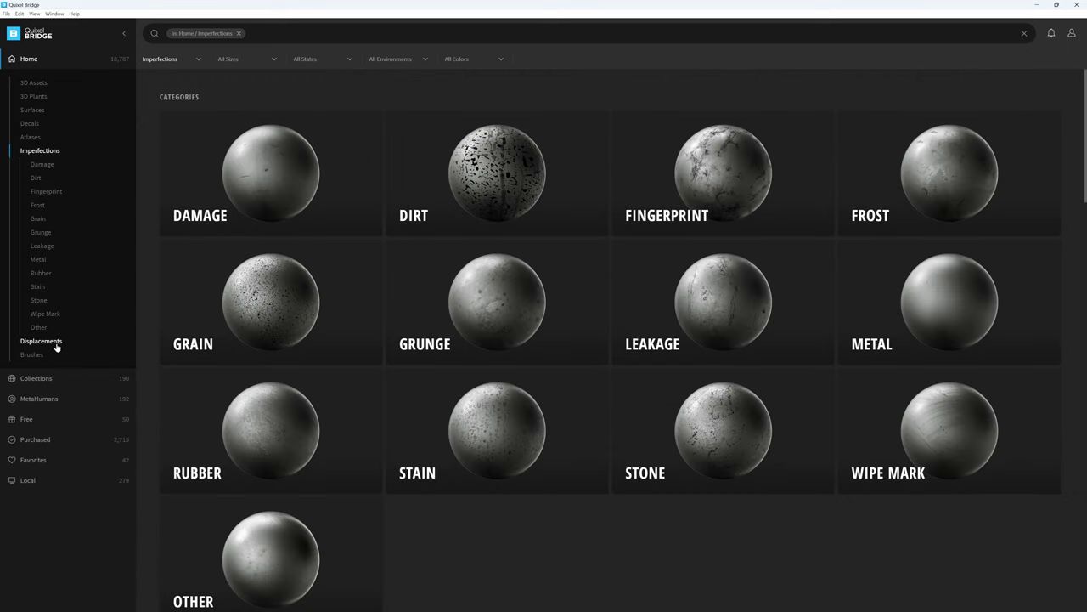
left_click(51, 355)
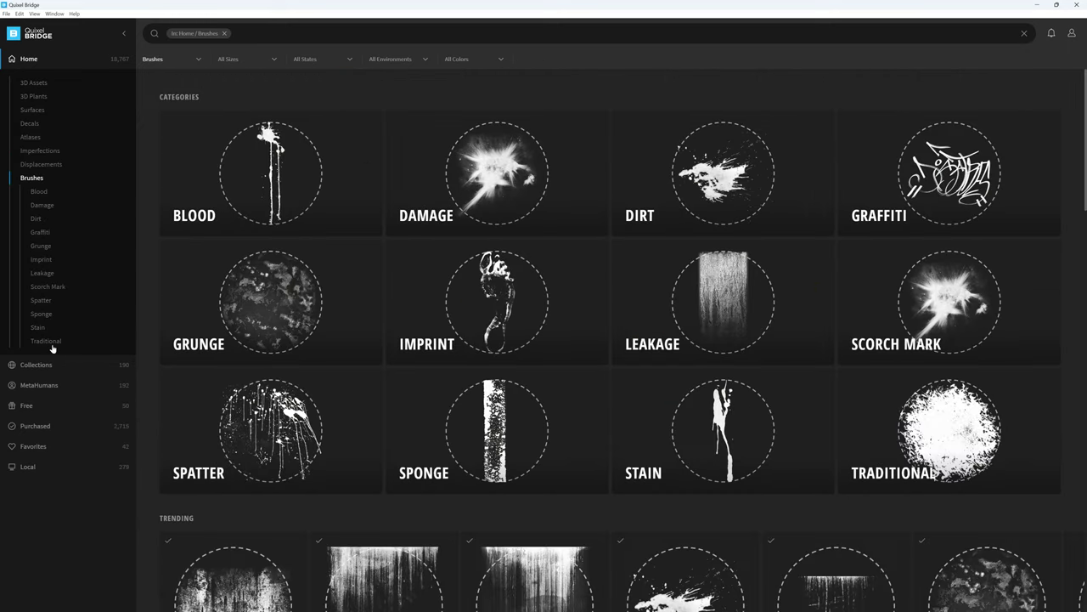
left_click(34, 137)
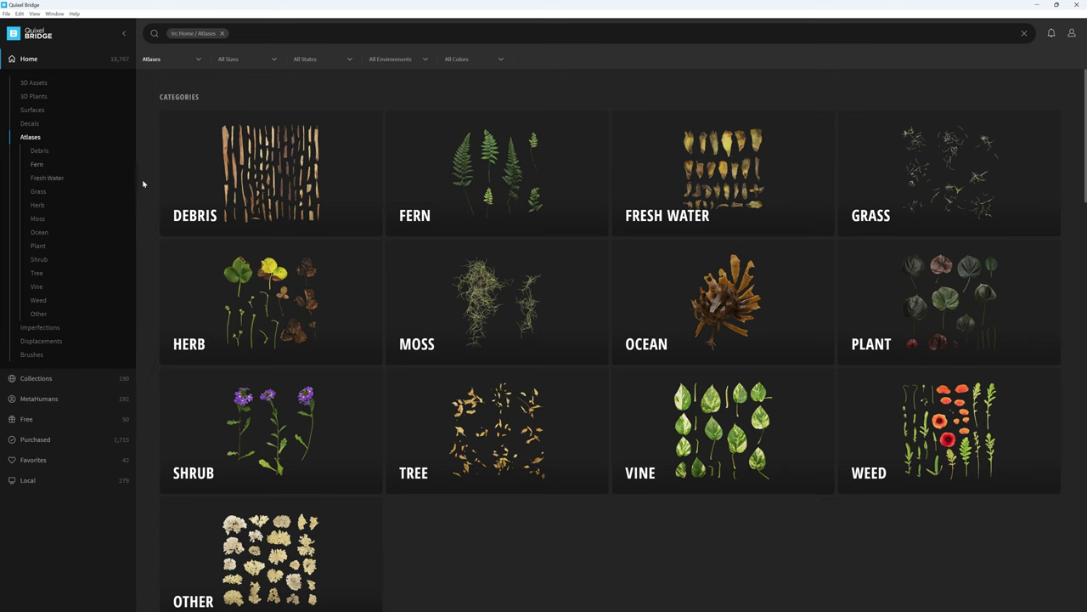
left_click(478, 417)
scroll(478, 417, "down", 10)
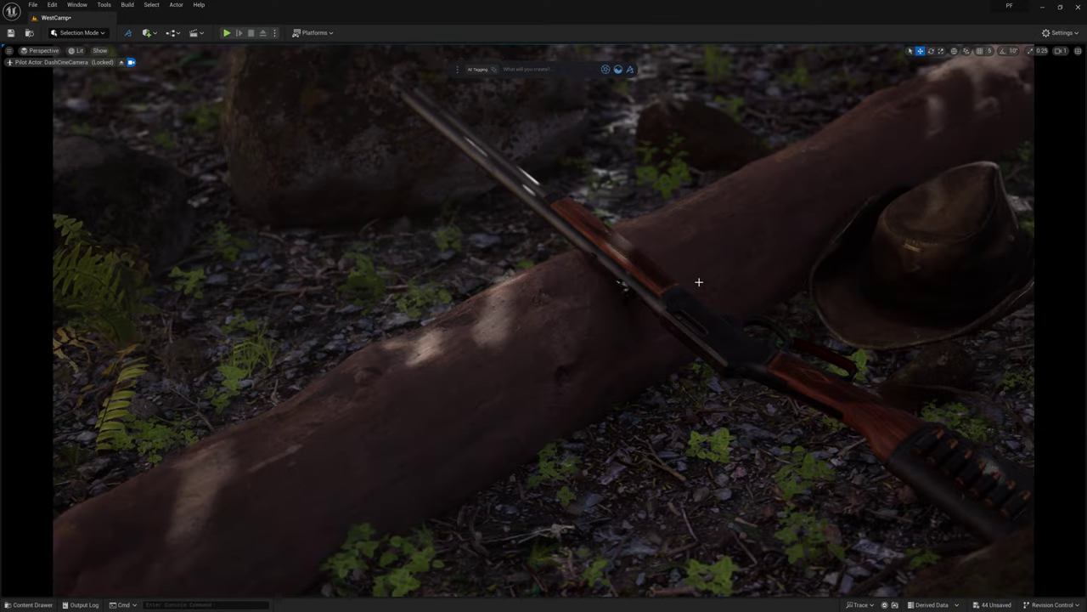
Open Dash's Megascans asset browser in Unreal Engine and view its options for Quixel Bridge and the download folders
left_click(619, 70)
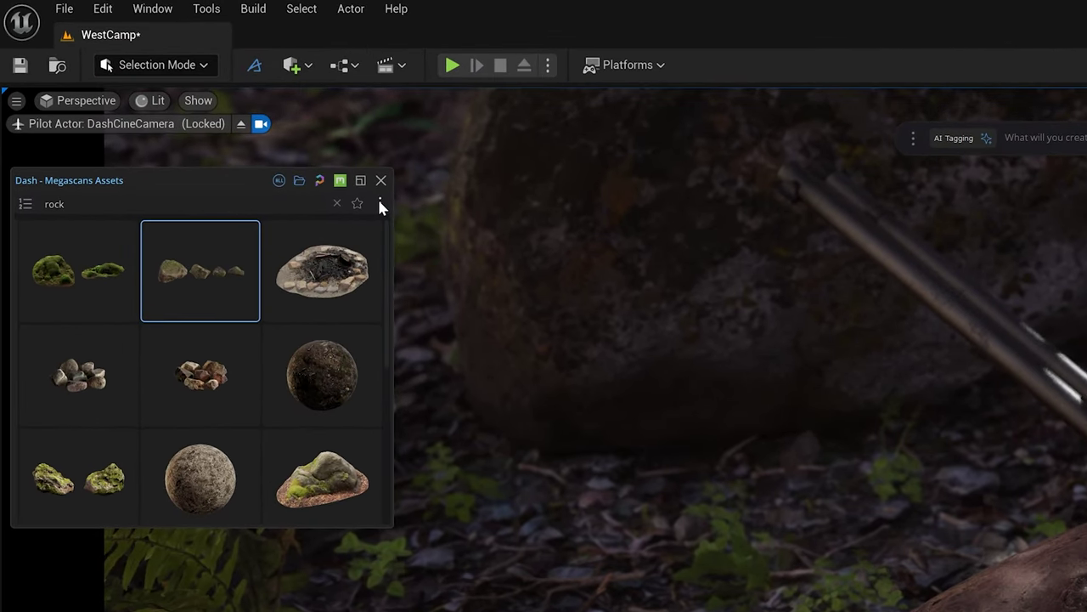
left_click(380, 205)
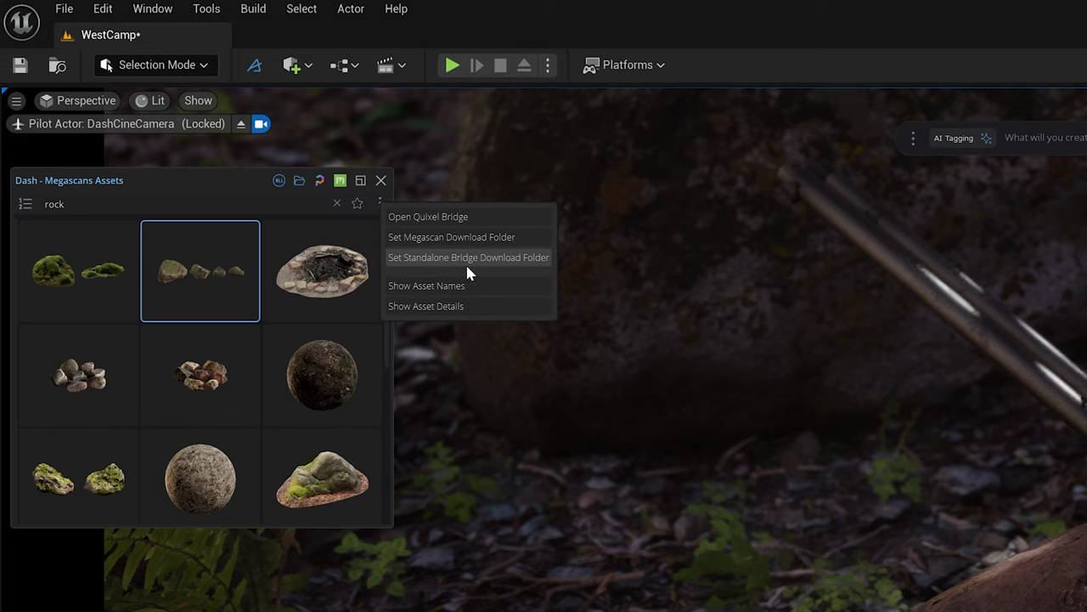
left_click(243, 191)
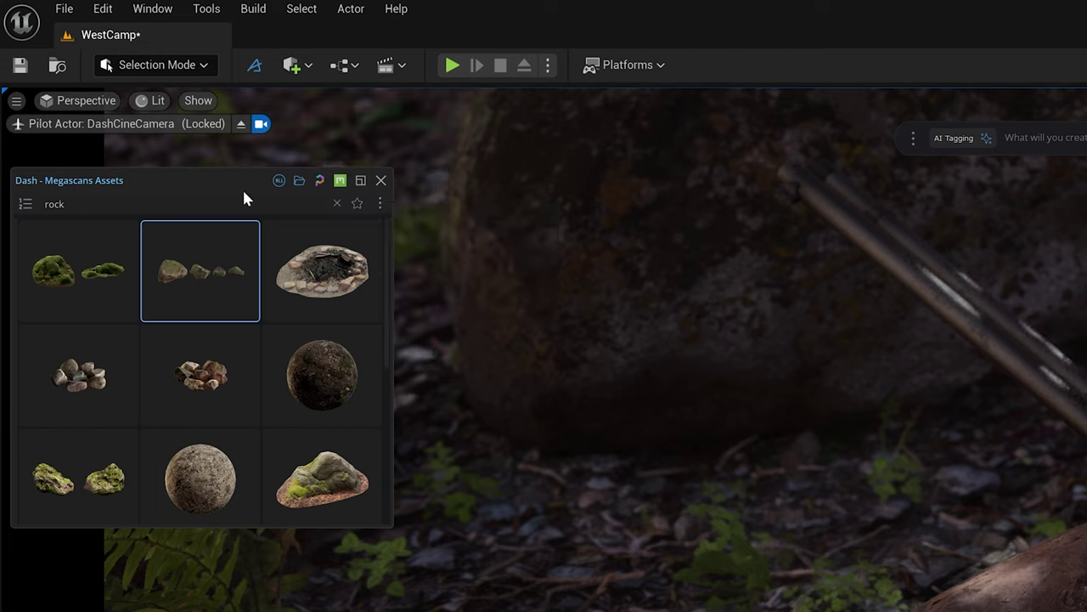
Replace the Megascans search term with pine
key("ctrl+a")
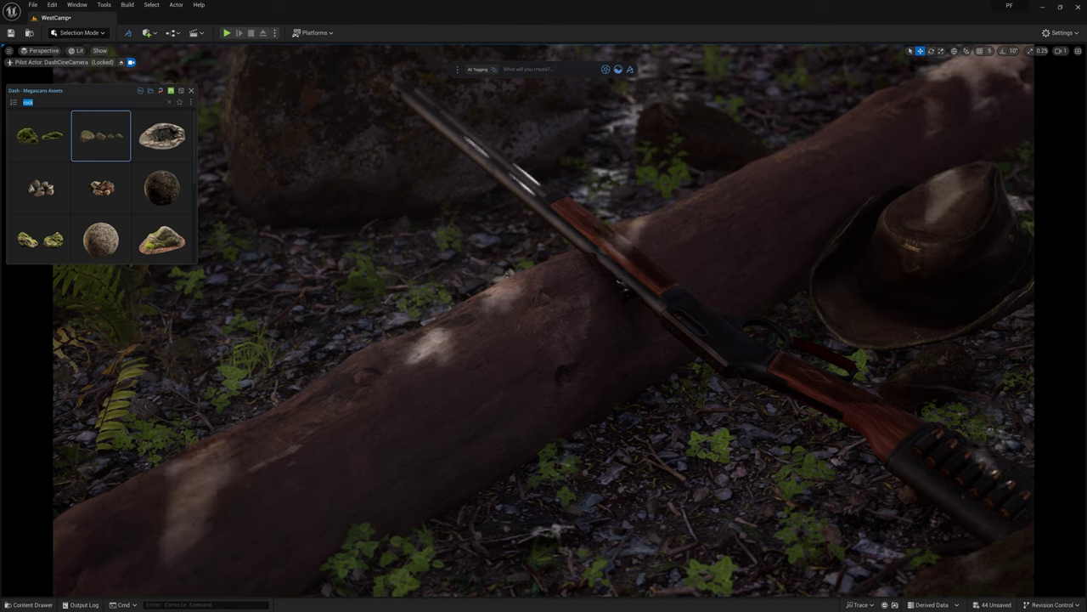
type("pine")
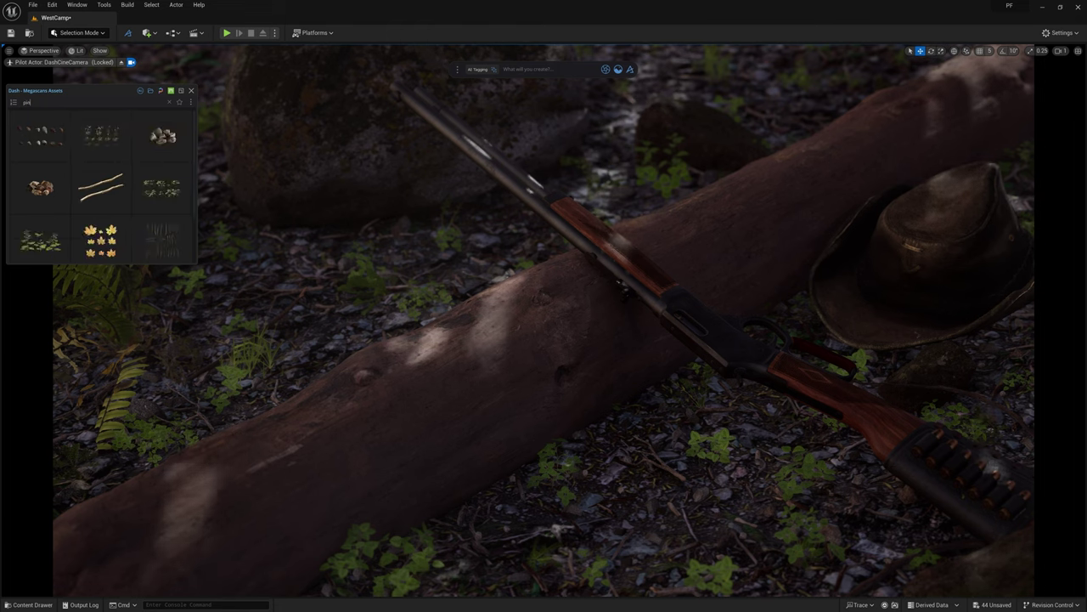
key("BackSpace")
key("BackSpace")
key("BackSpace")
type("pine")
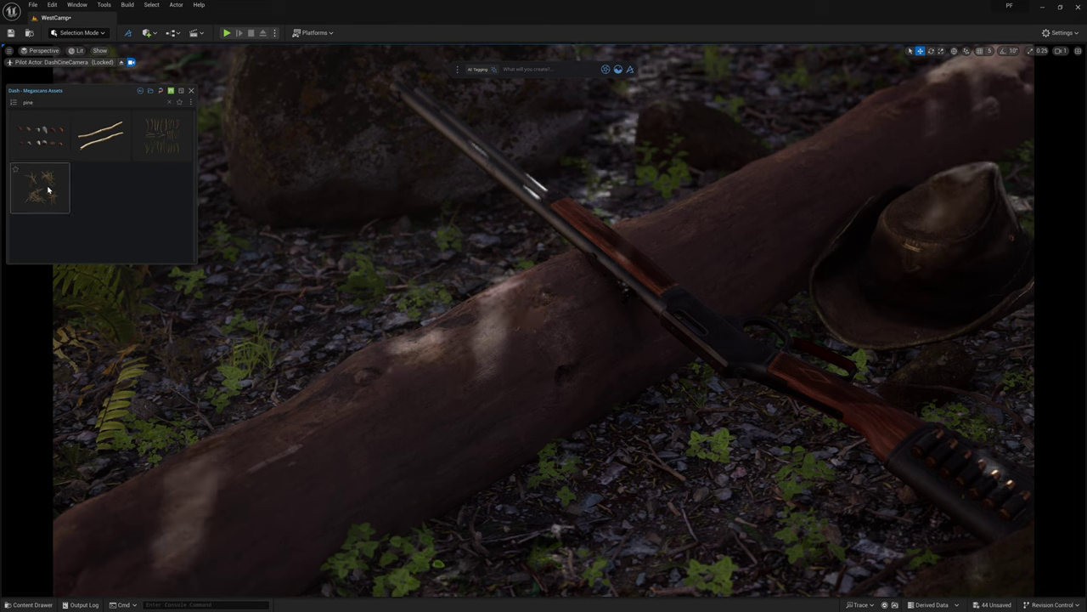
Scatter the pine needles over the ground with Scatter Here and adjust their density and minimum and maximum scale
left_click_drag(47, 189, 617, 434)
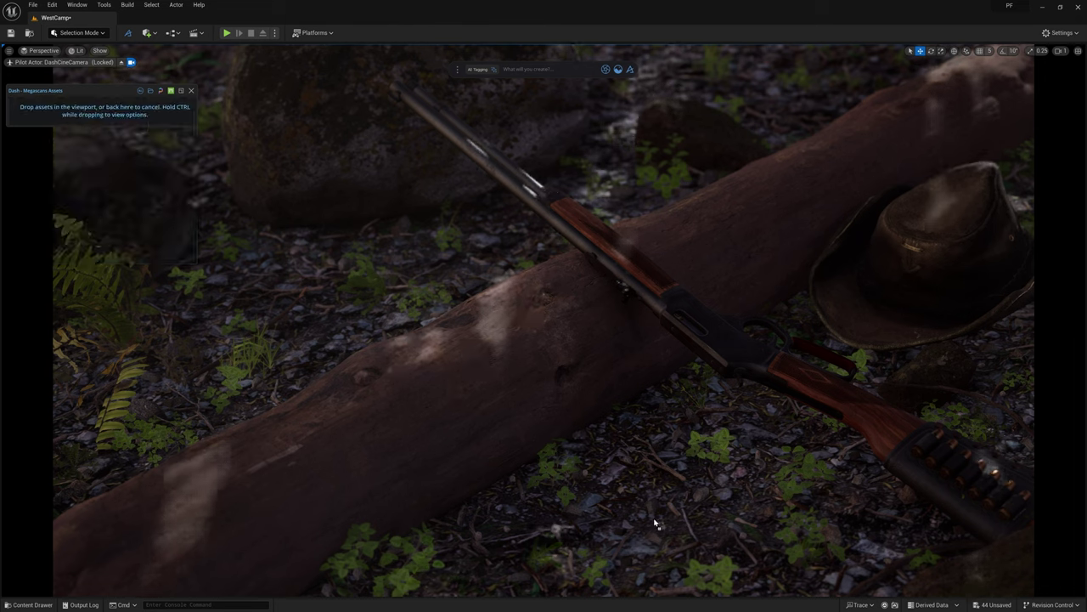
left_click(655, 523, "ctrl")
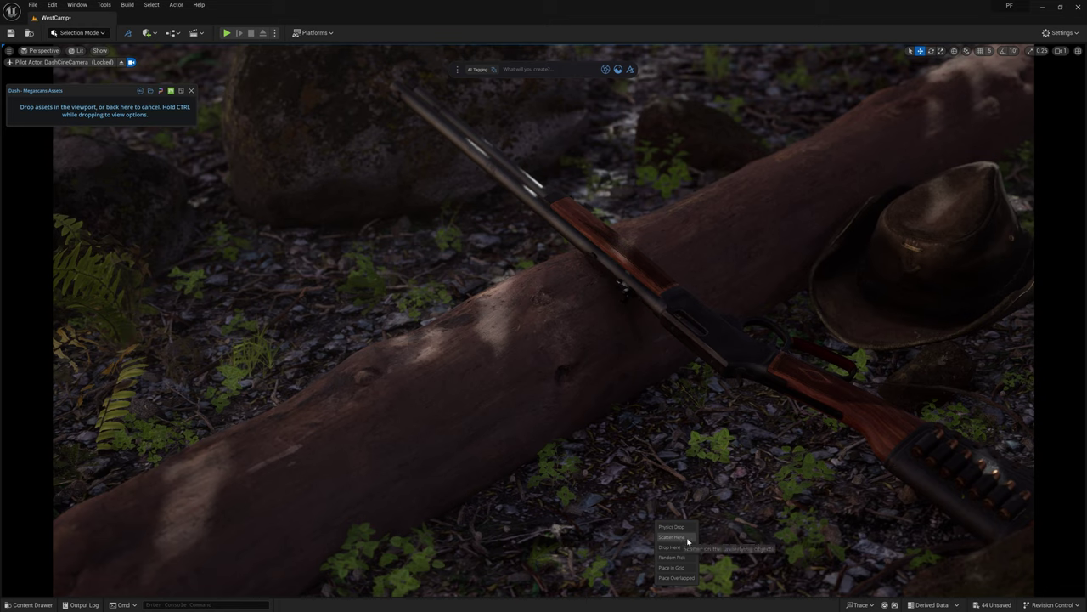
left_click(687, 538)
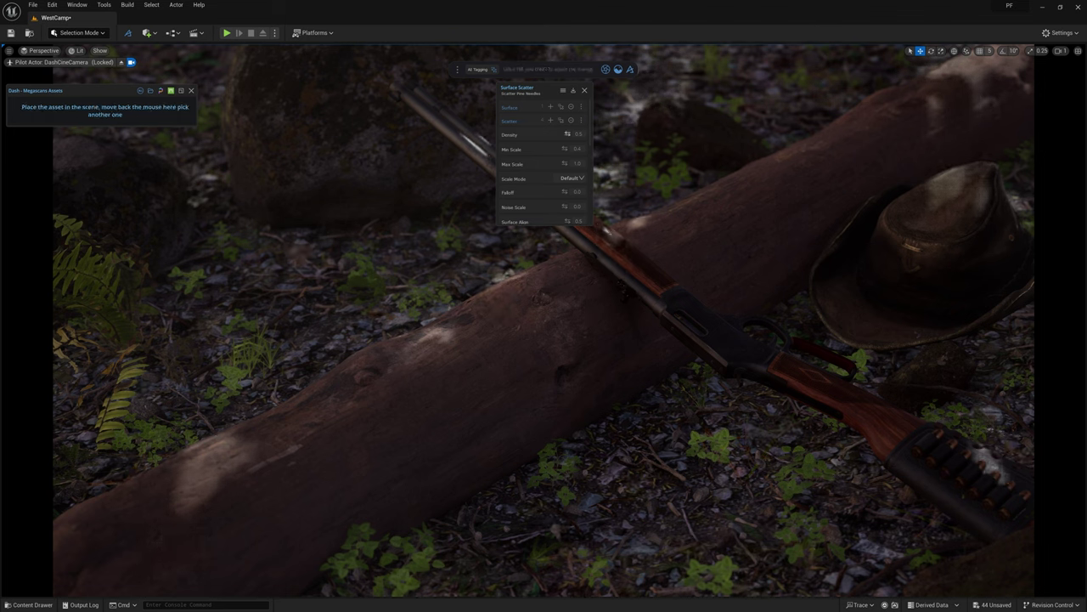
left_click_drag(568, 133, 603, 133)
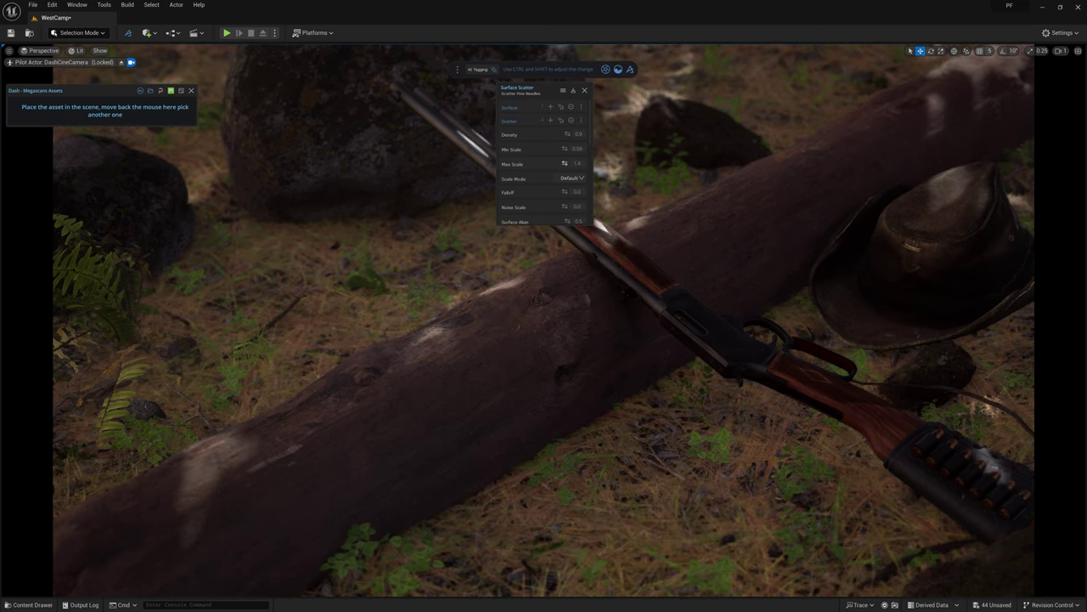
left_click_drag(564, 163, 514, 163)
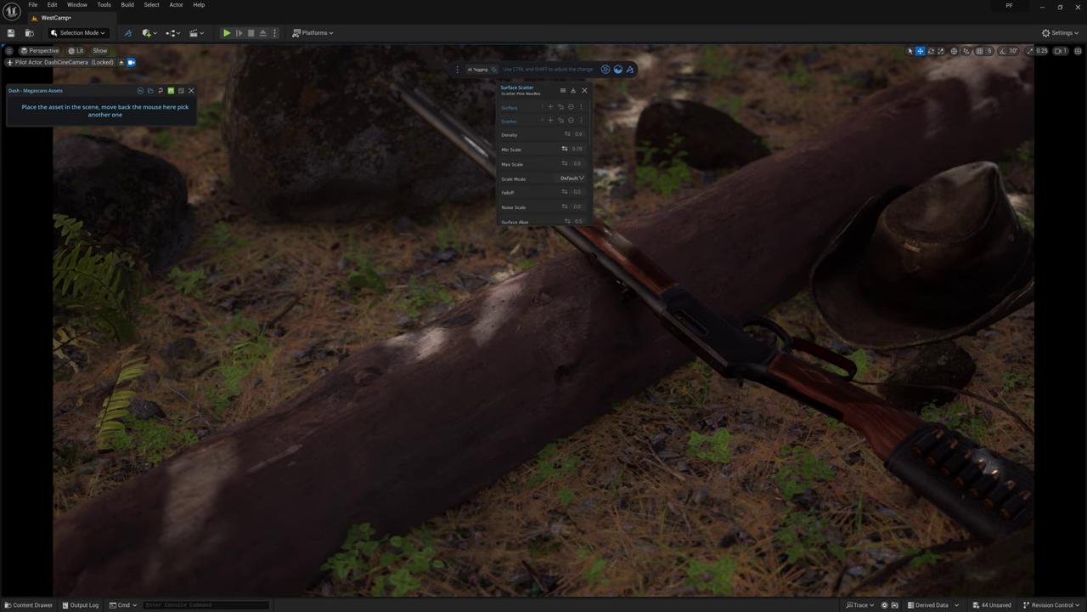
Scatter oak leaves from the Megascans assets over the ground and adjust the scatter's density and minimum scale
left_click_drag(102, 187, 671, 497)
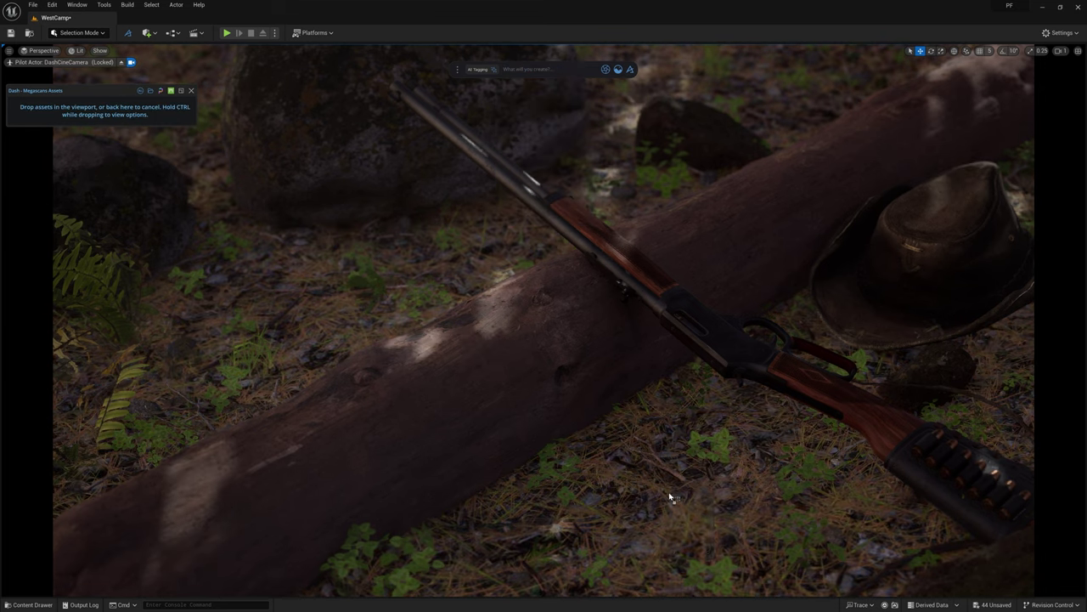
left_click(670, 497)
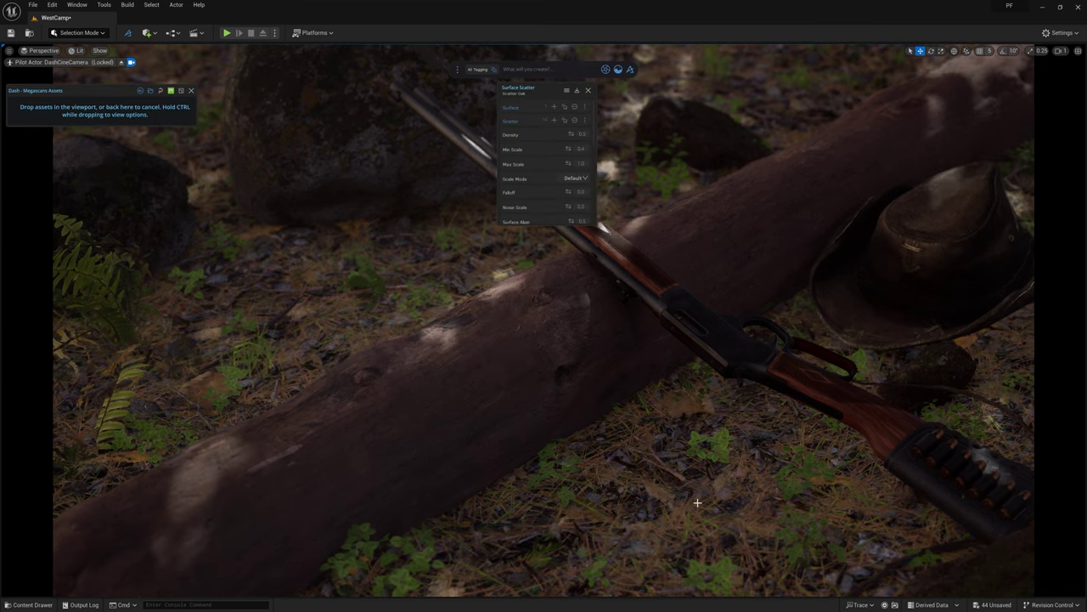
left_click_drag(569, 149, 583, 148)
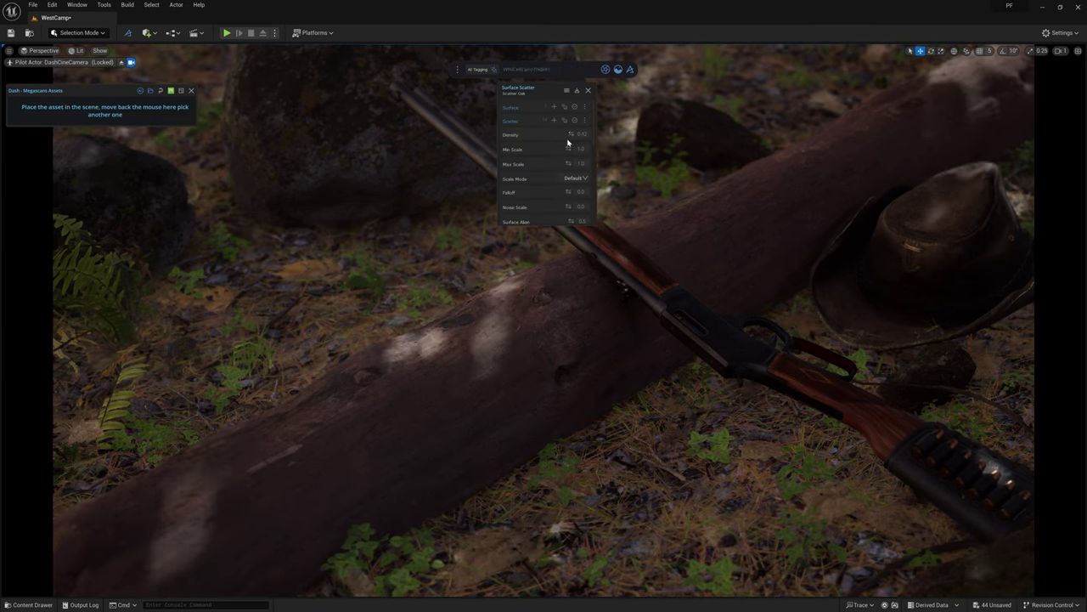
scroll(568, 141, "down", 1)
Add a second scatter of oak leaves over the ground using another leaf atlas and adjust its density
mouse_move(162, 136)
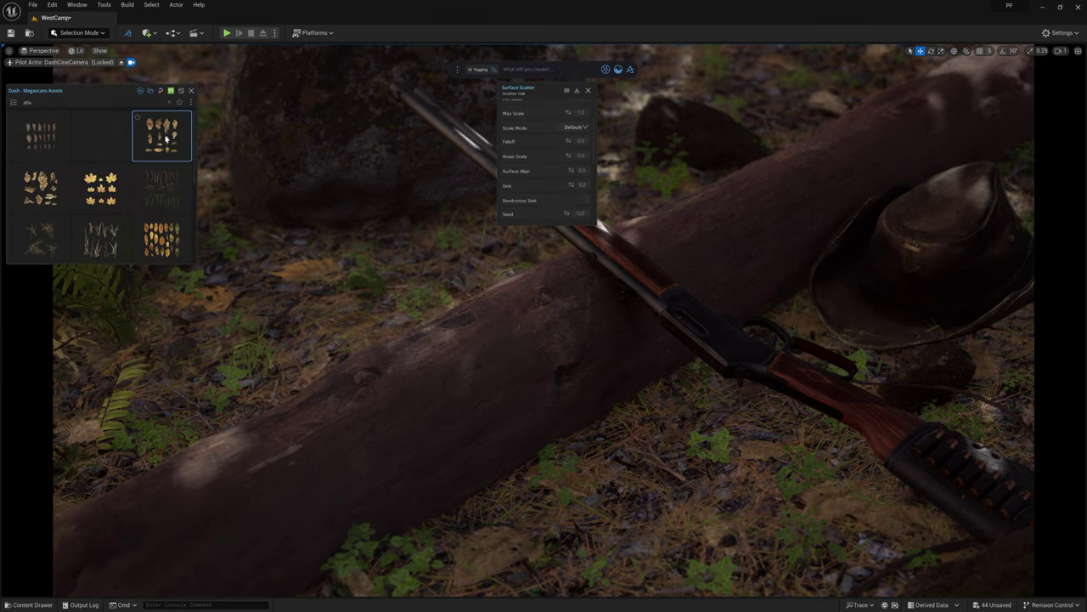
left_click_drag(163, 135, 660, 497, "ctrl")
left_click(660, 513)
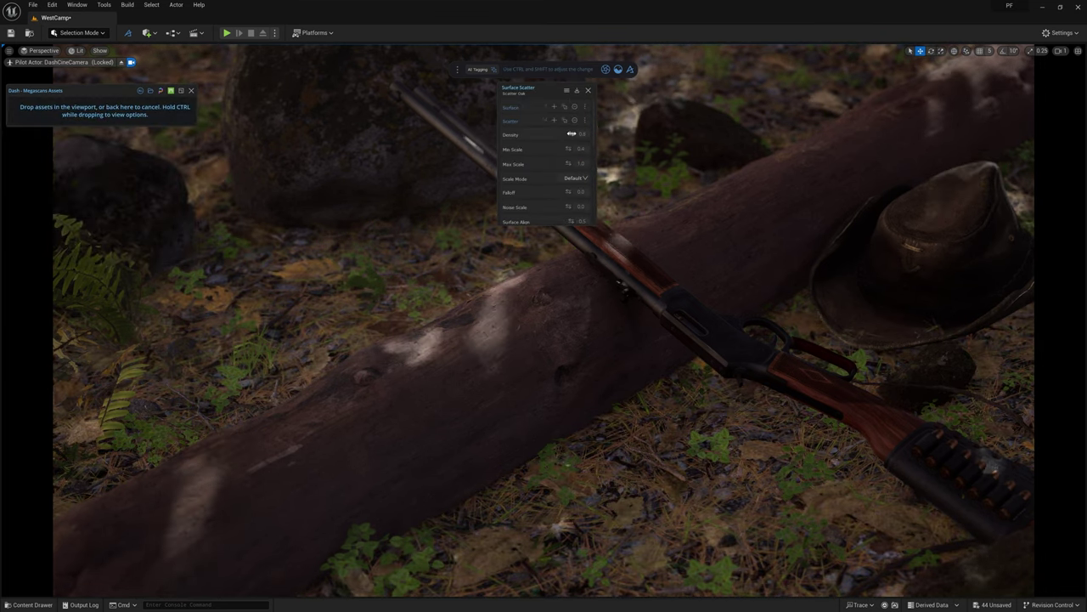
left_click_drag(572, 134, 585, 133)
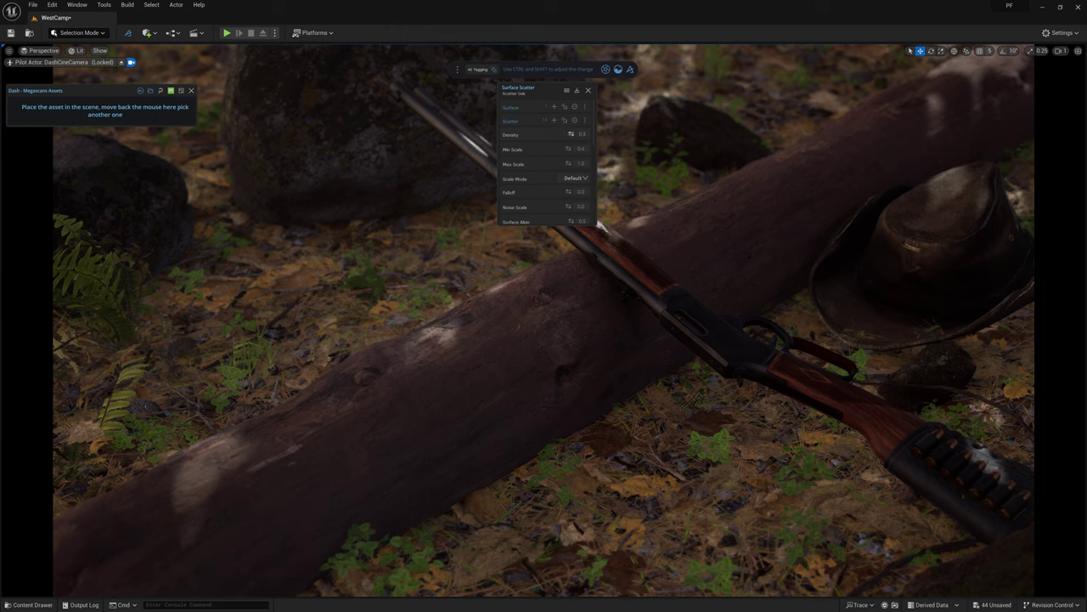
Adjust the Height Mask in the oak leaf scatter's Feature Masking settings to limit the leaves on the log
scroll(572, 162, "down", 3)
scroll(572, 162, "down", 3)
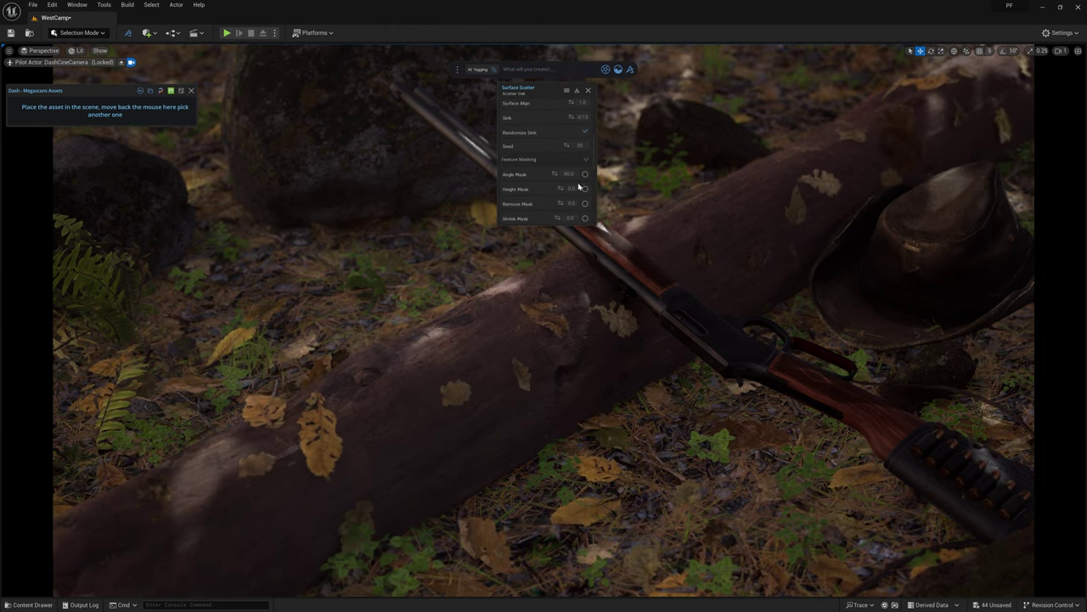
left_click_drag(561, 187, 578, 187)
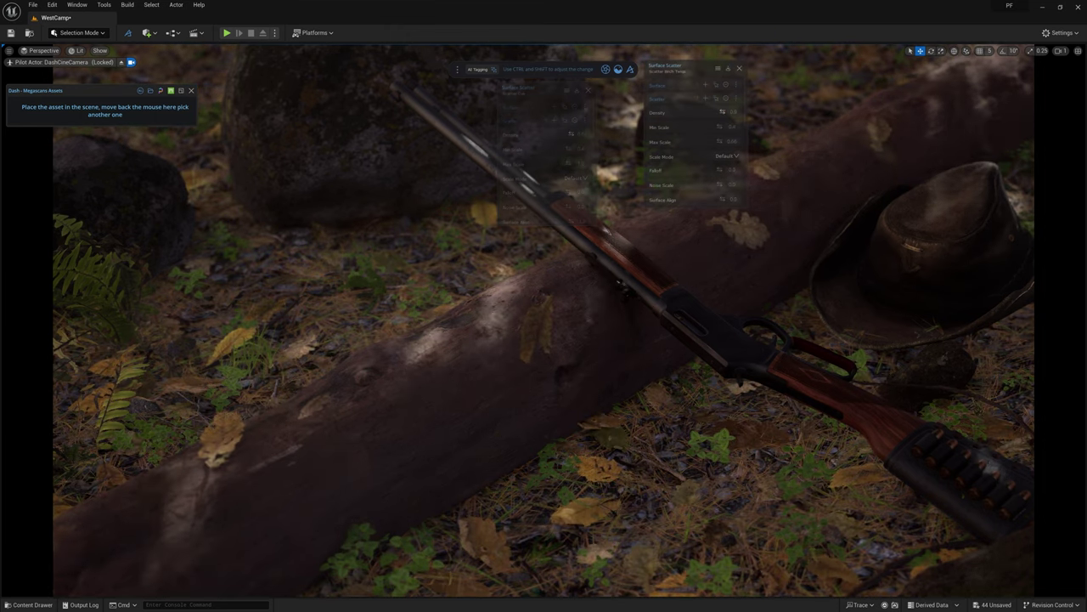
Adjust the density of the oak leaf surface scatter and close its settings
left_click_drag(723, 112, 733, 112)
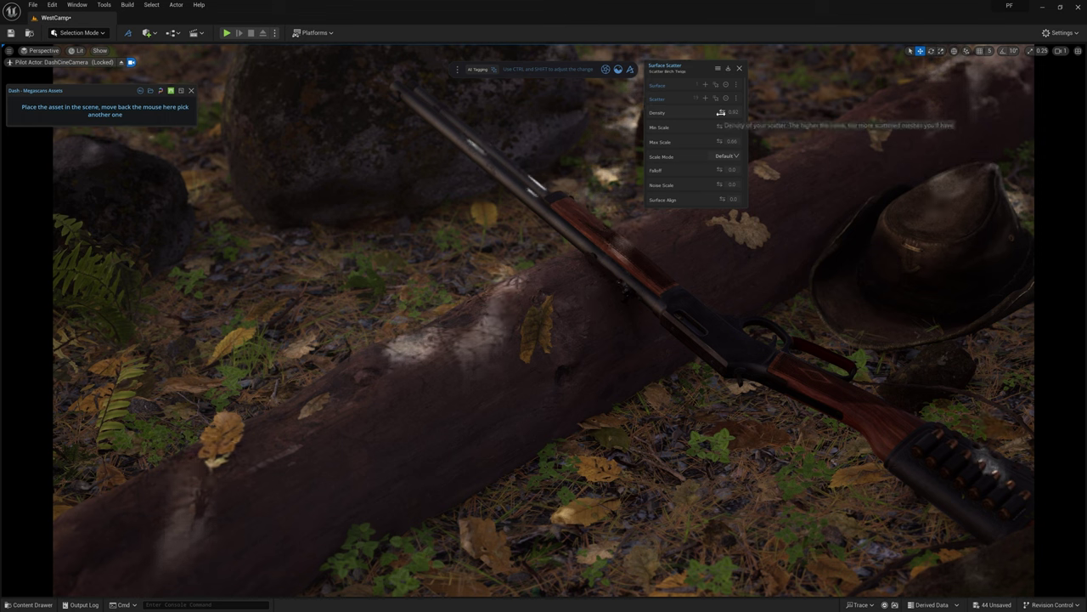
left_click(740, 69)
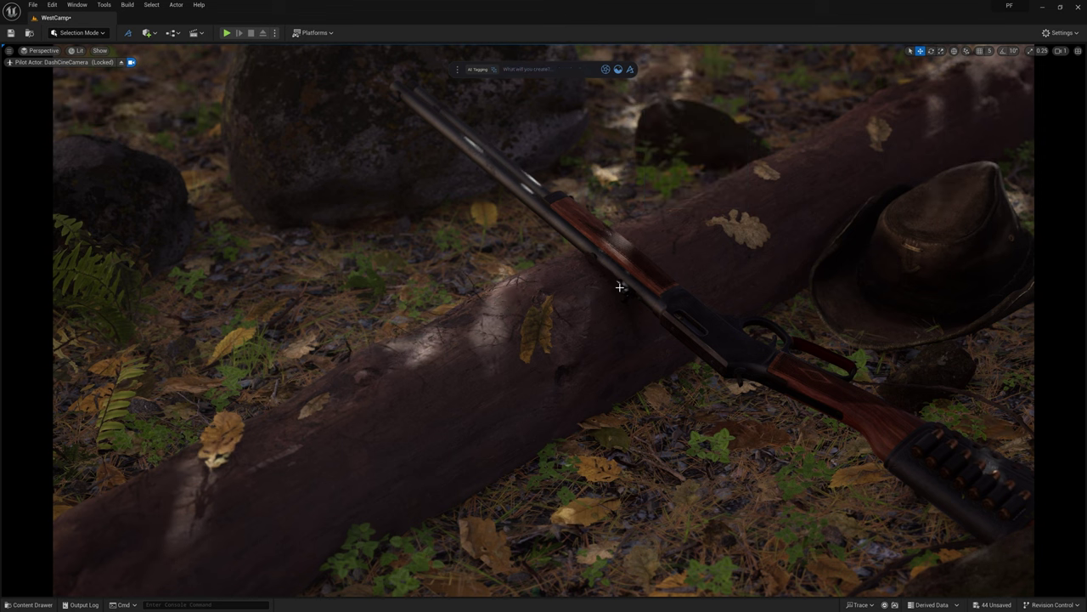
Apply a different grading preset to the camera and adjust its post-processing bloom, vignette and detail strength
left_click(606, 70)
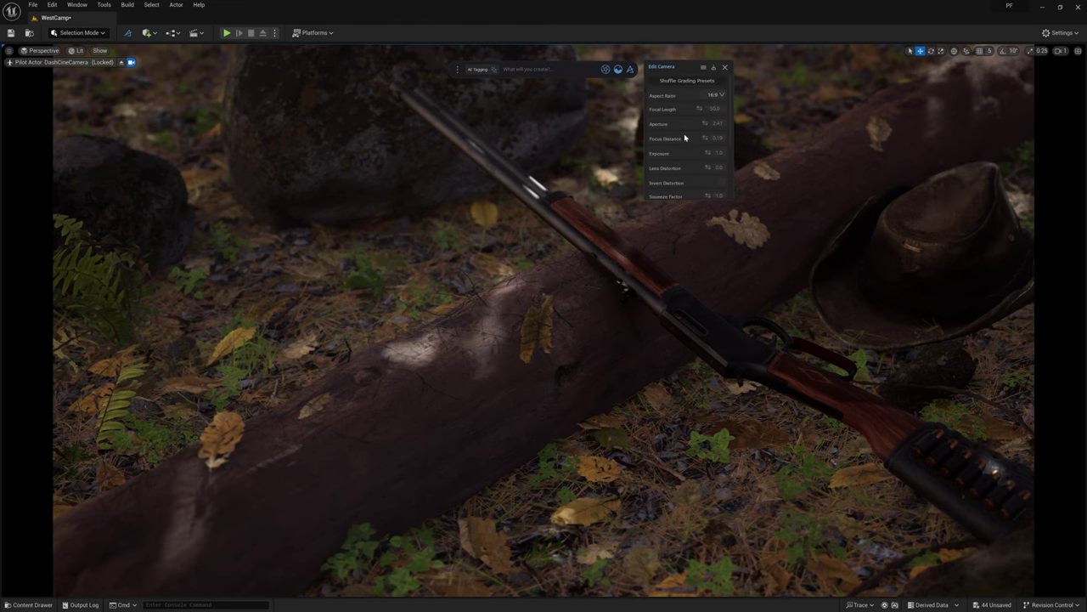
scroll(684, 136, "down", 3)
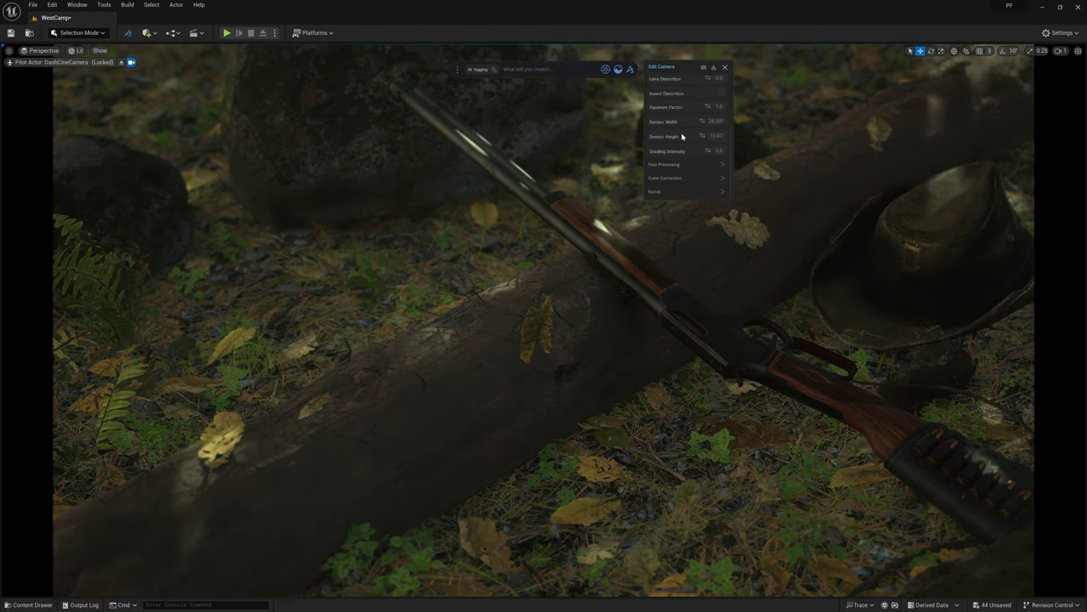
left_click(678, 164)
scroll(684, 162, "down", 5)
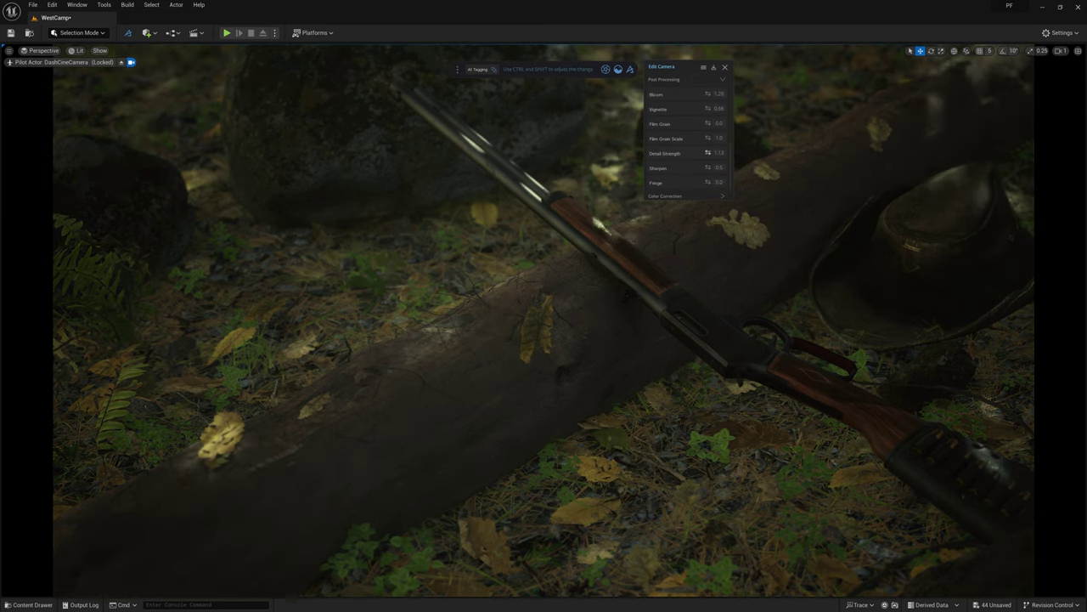
scroll(687, 136, "up", 2)
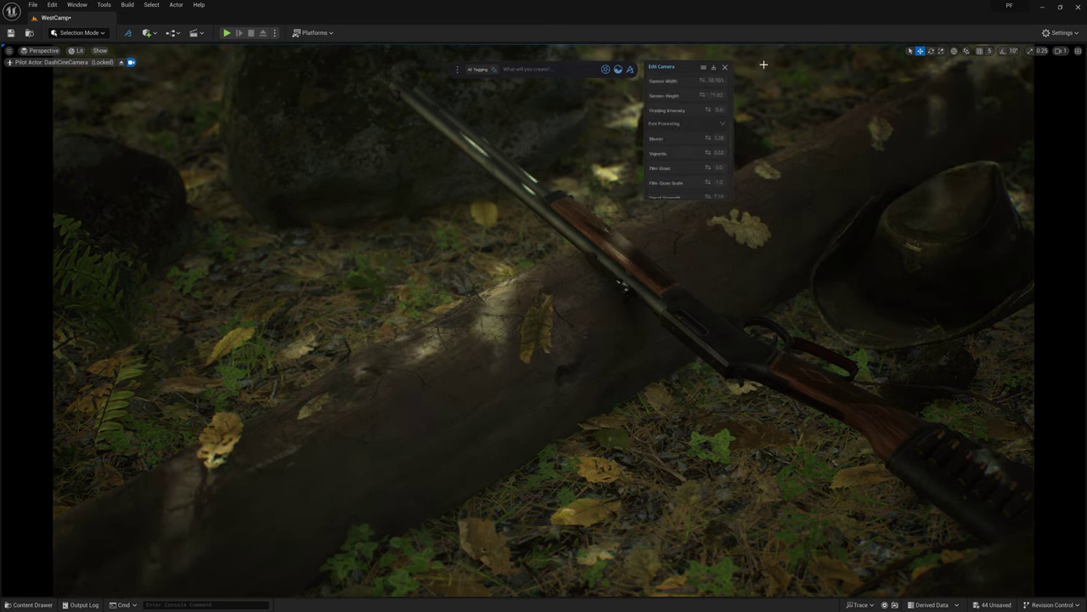
Switch the viewport's view mode from Lit to Path Tracing
left_click(77, 50)
left_click(115, 156)
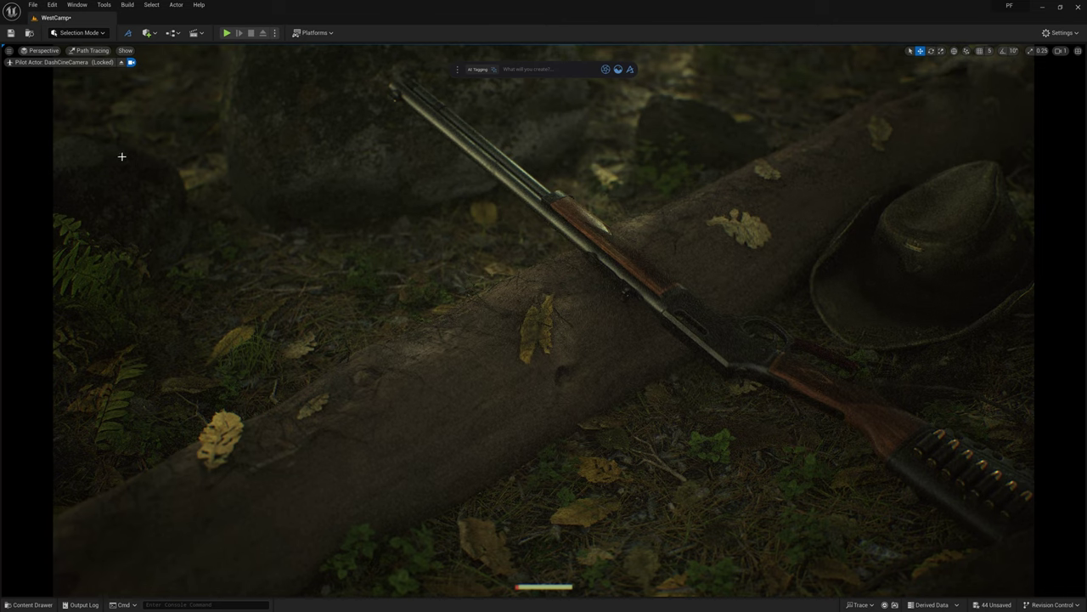